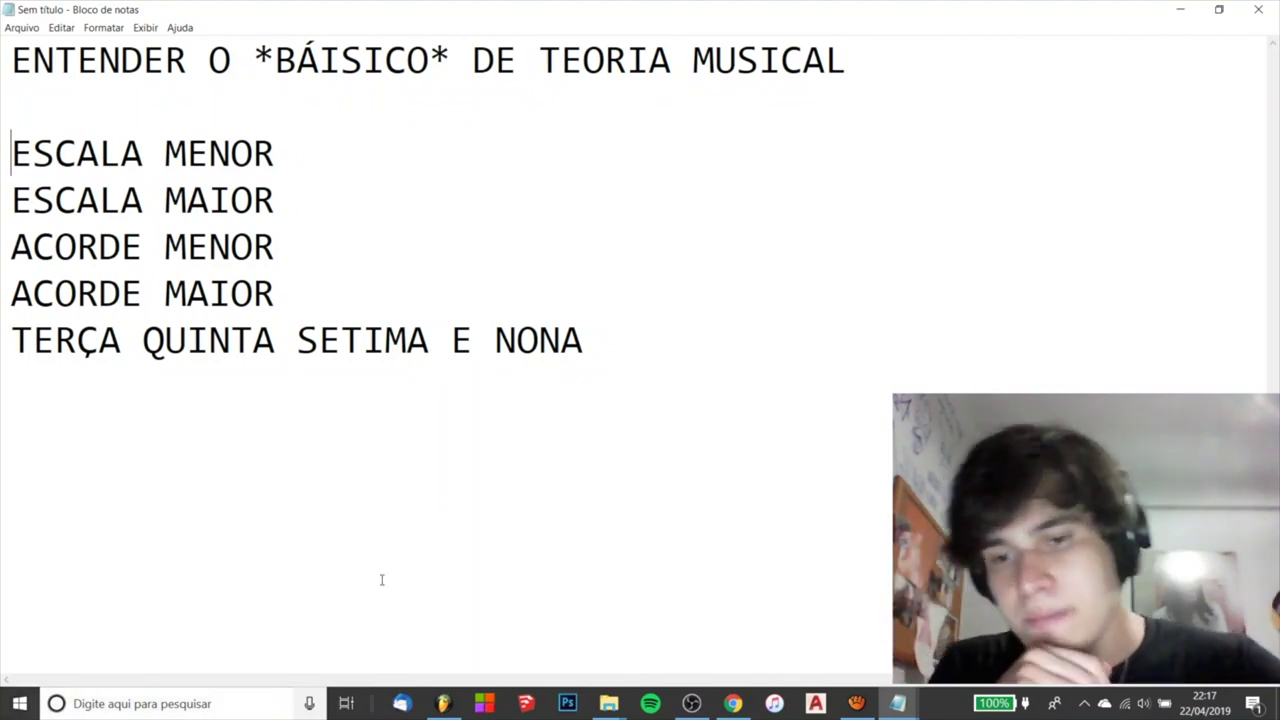
- Switch to FL Studio, open the Kontakt channel's piano roll and listen to its chord pattern
click(443, 703)
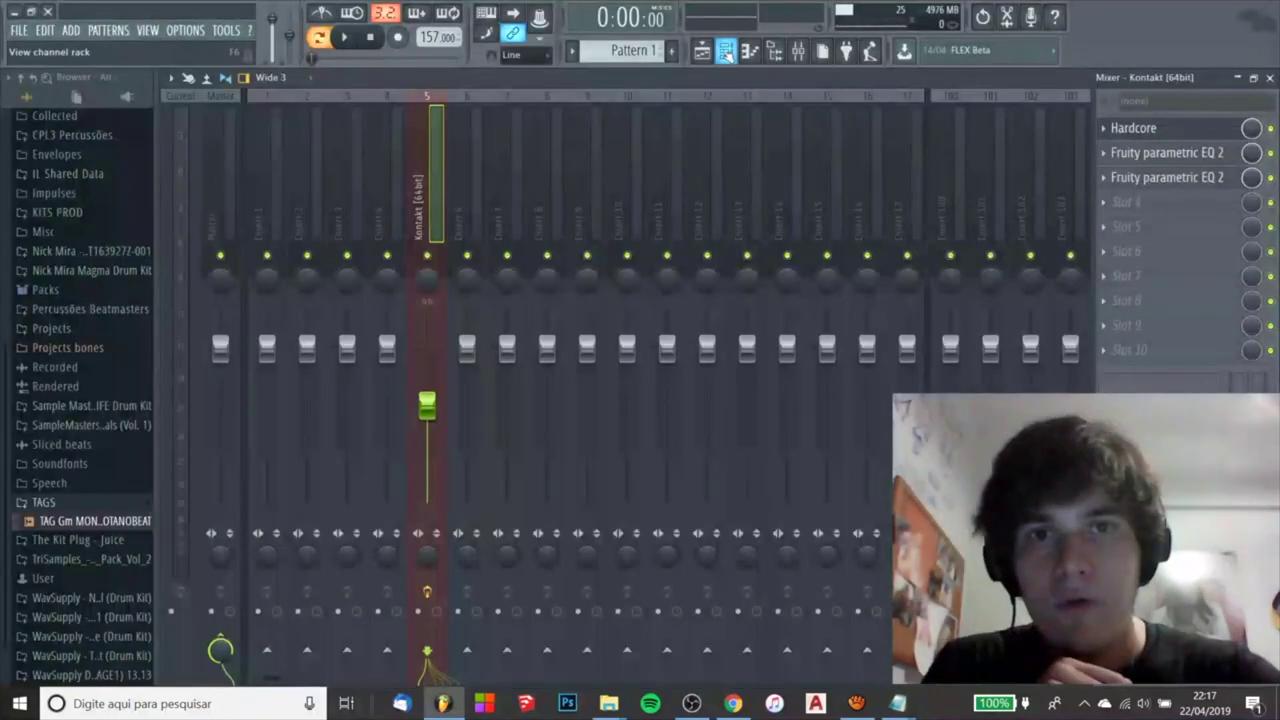
click(726, 50)
click(652, 376)
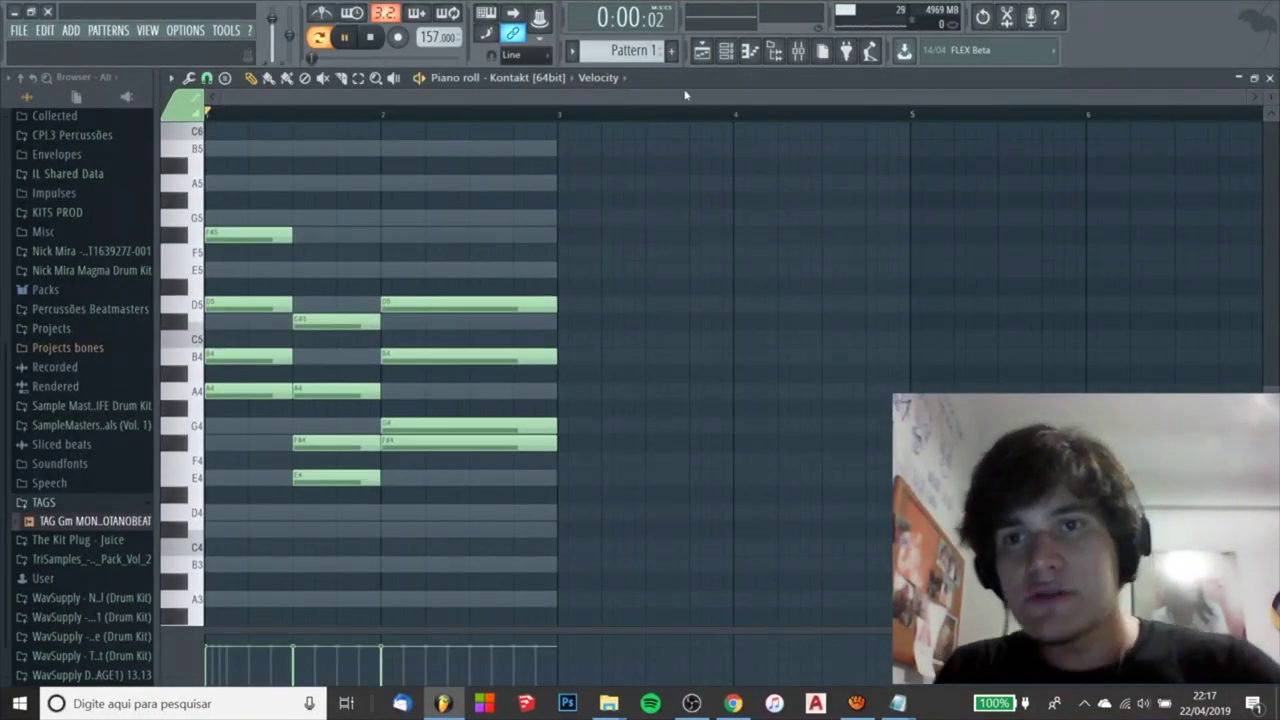
key(space)
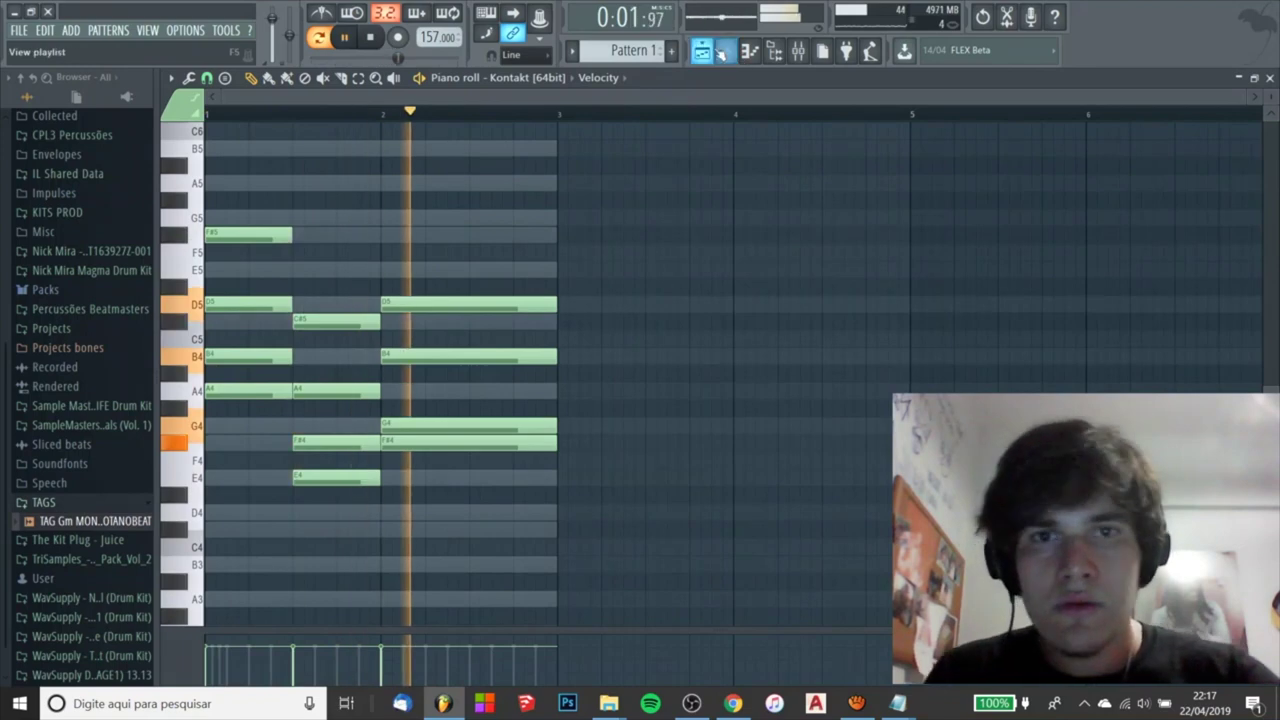
key(space)
- Open the Sampler channel's piano roll and examine the scale notes laid out over all octaves
click(726, 50)
click(672, 258)
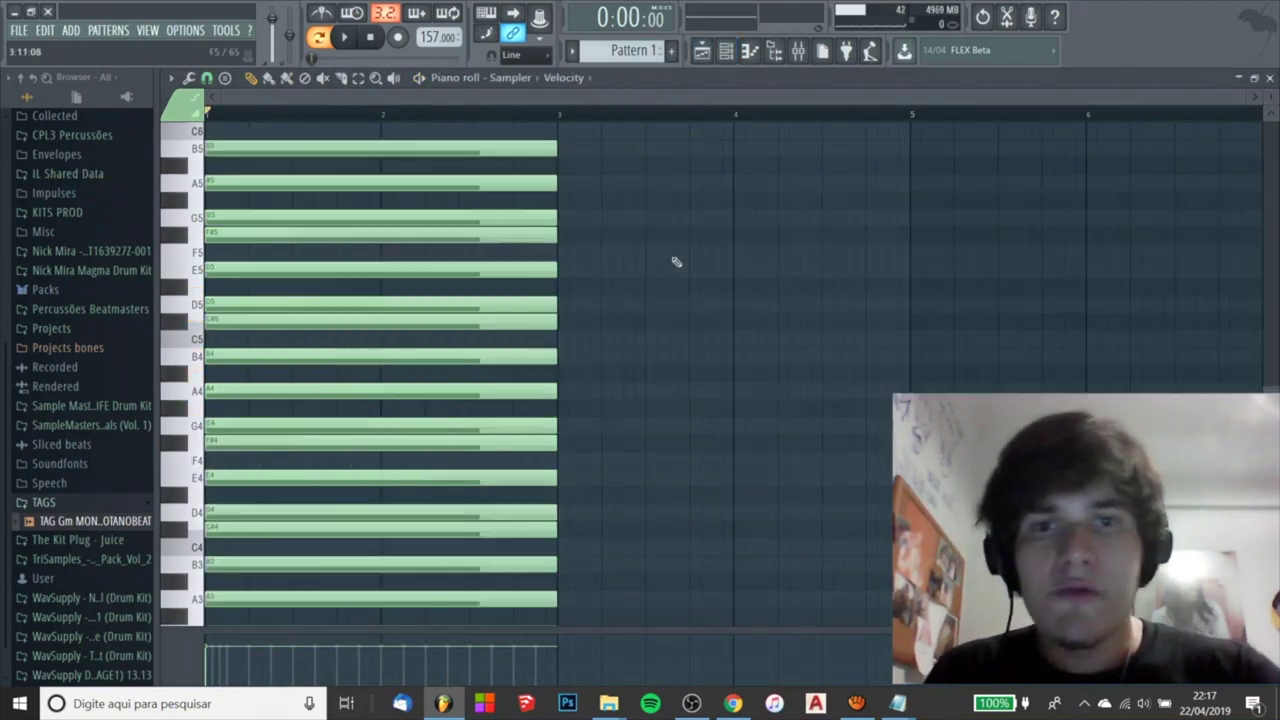
scroll(463, 200, down, 5)
scroll(460, 180, down, 10)
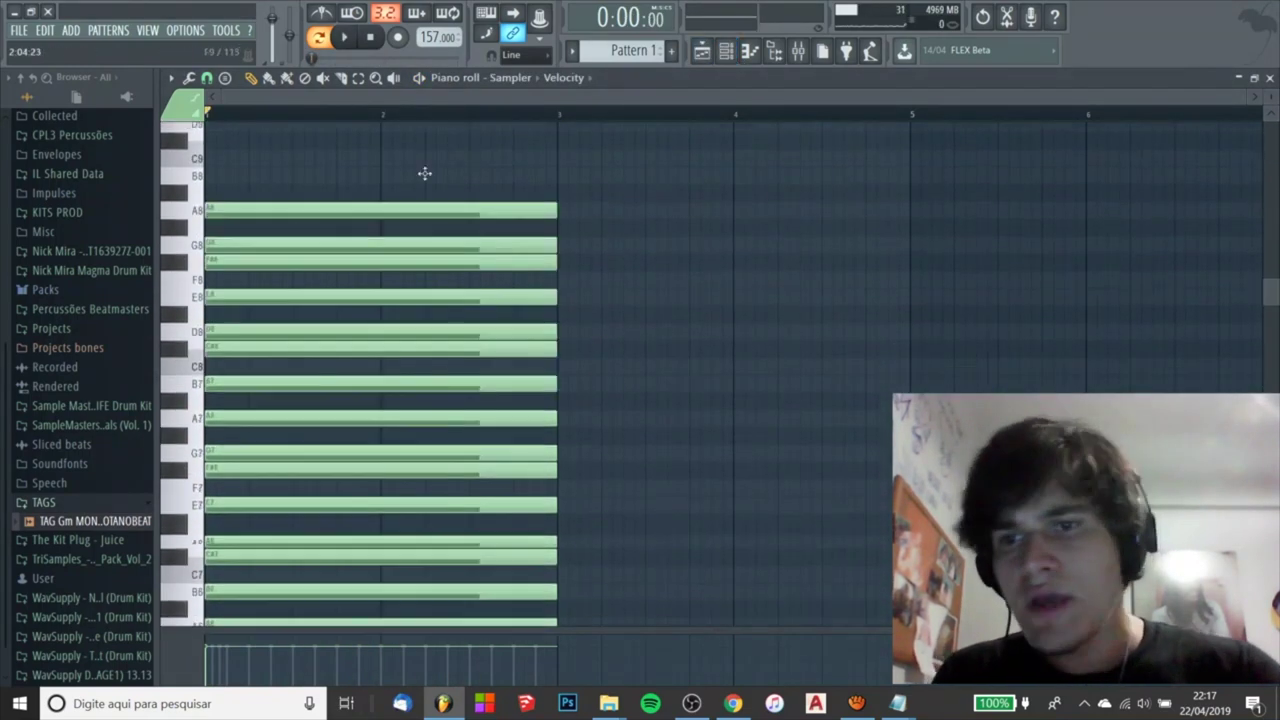
scroll(400, 277, up, 15)
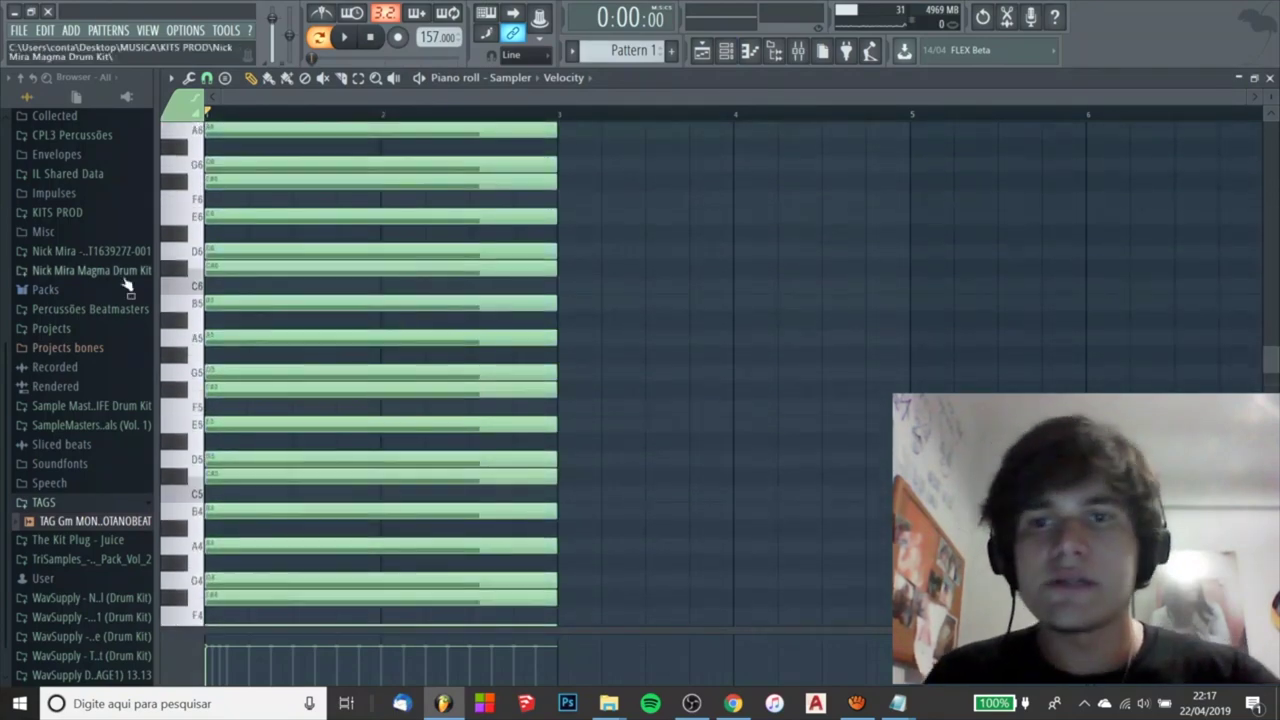
scroll(440, 222, down, 12)
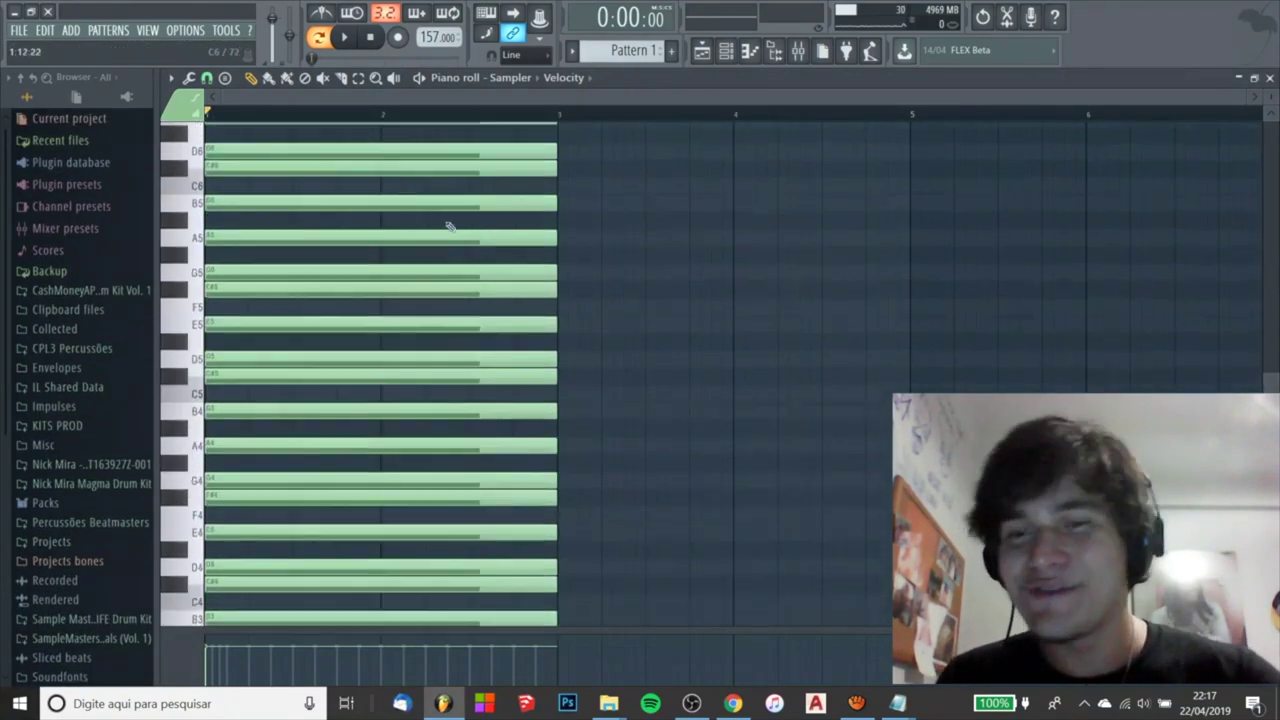
scroll(590, 212, up, 8)
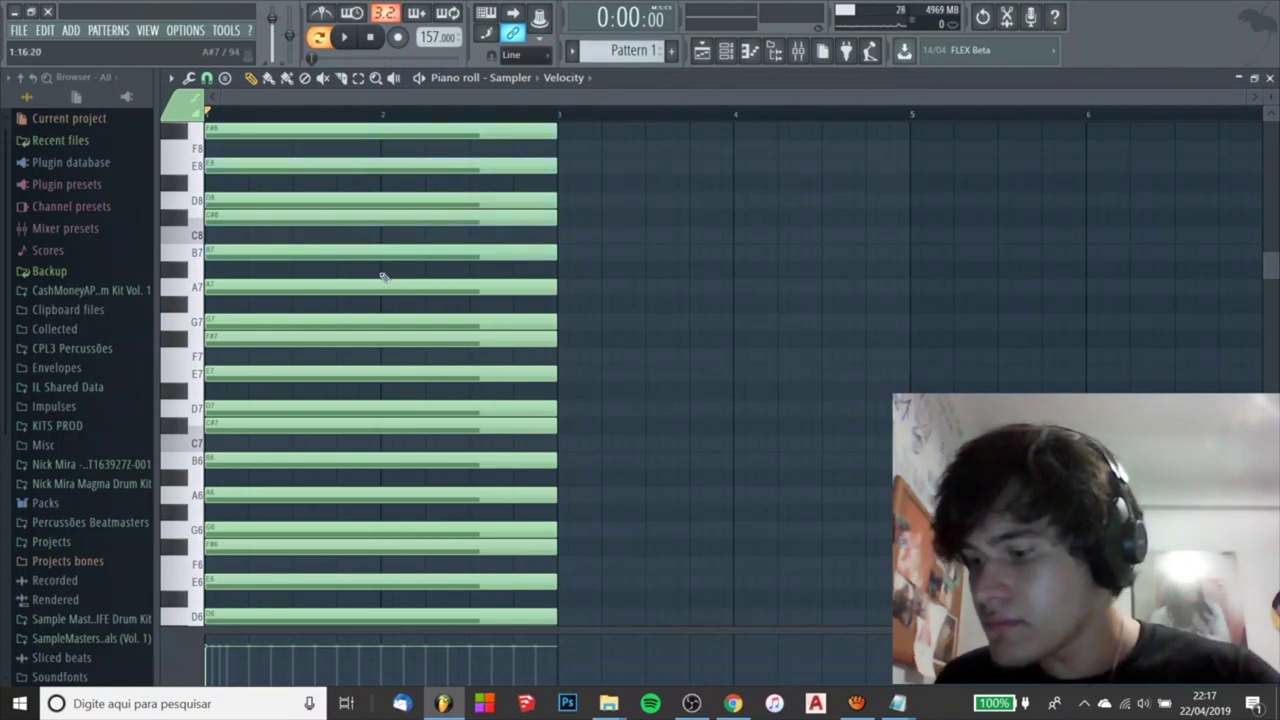
scroll(380, 270, down, 5)
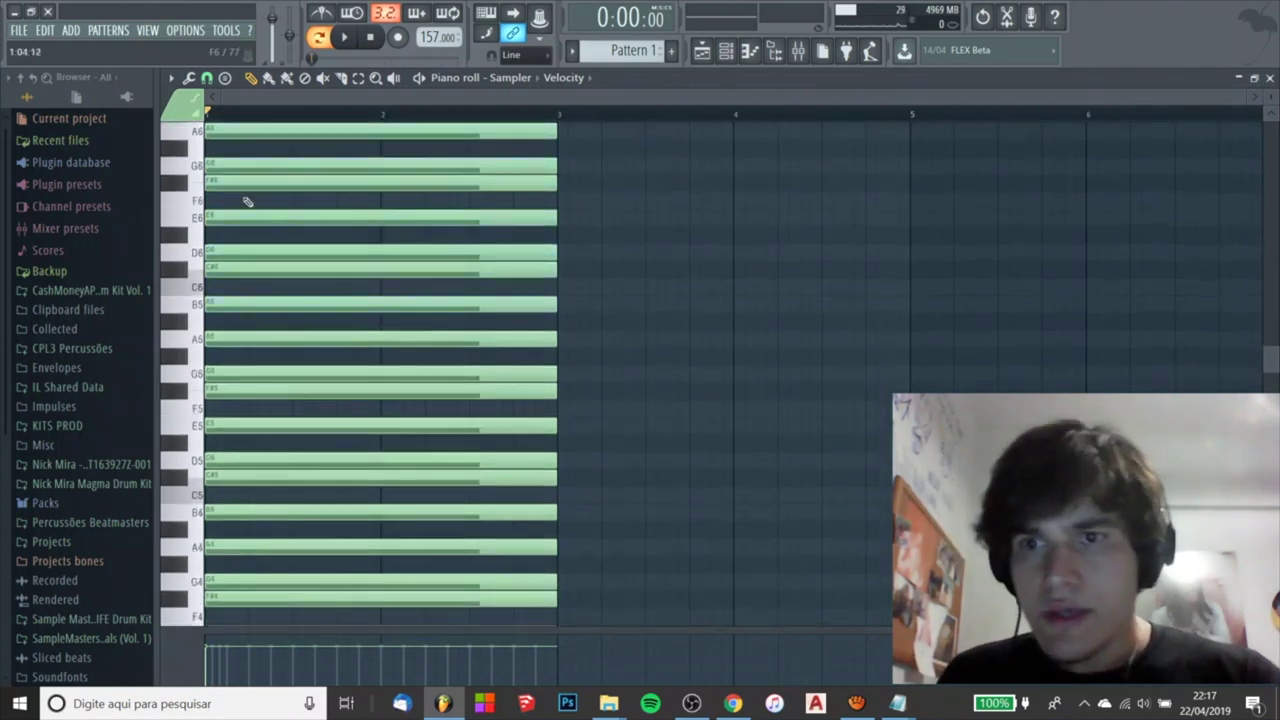
scroll(337, 180, up, 7)
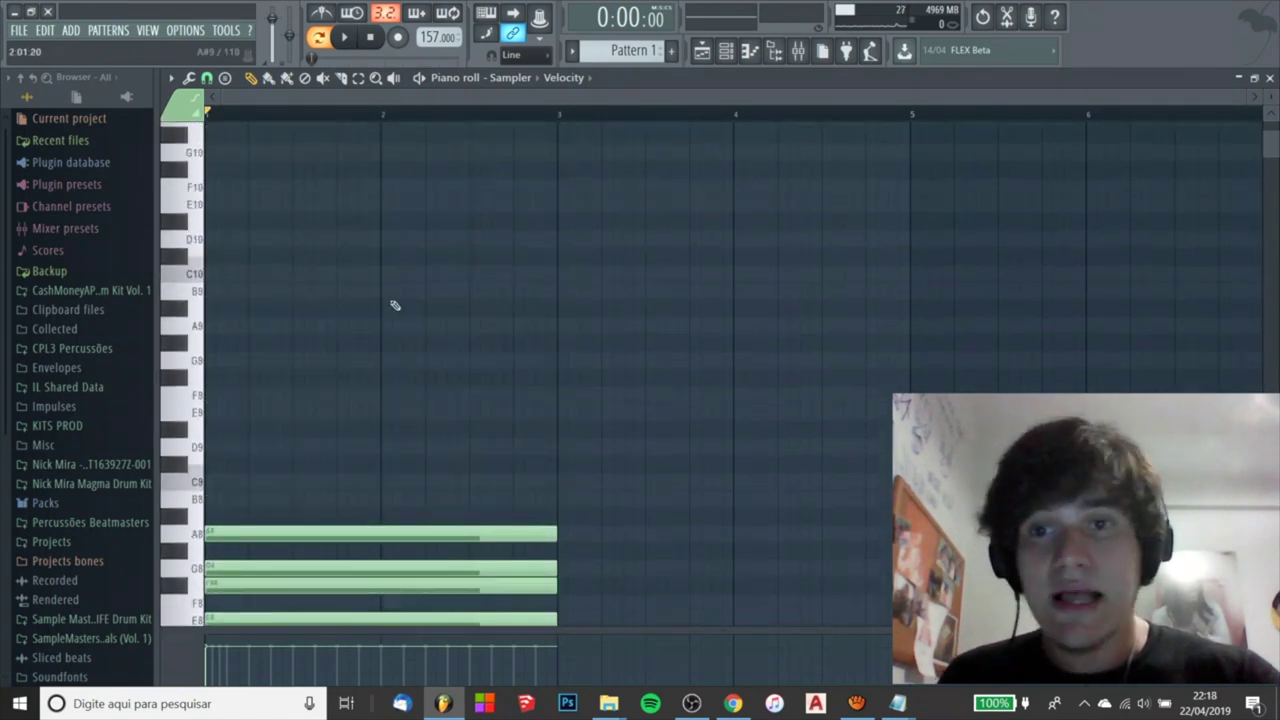
scroll(394, 306, down, 18)
scroll(420, 277, up, 8)
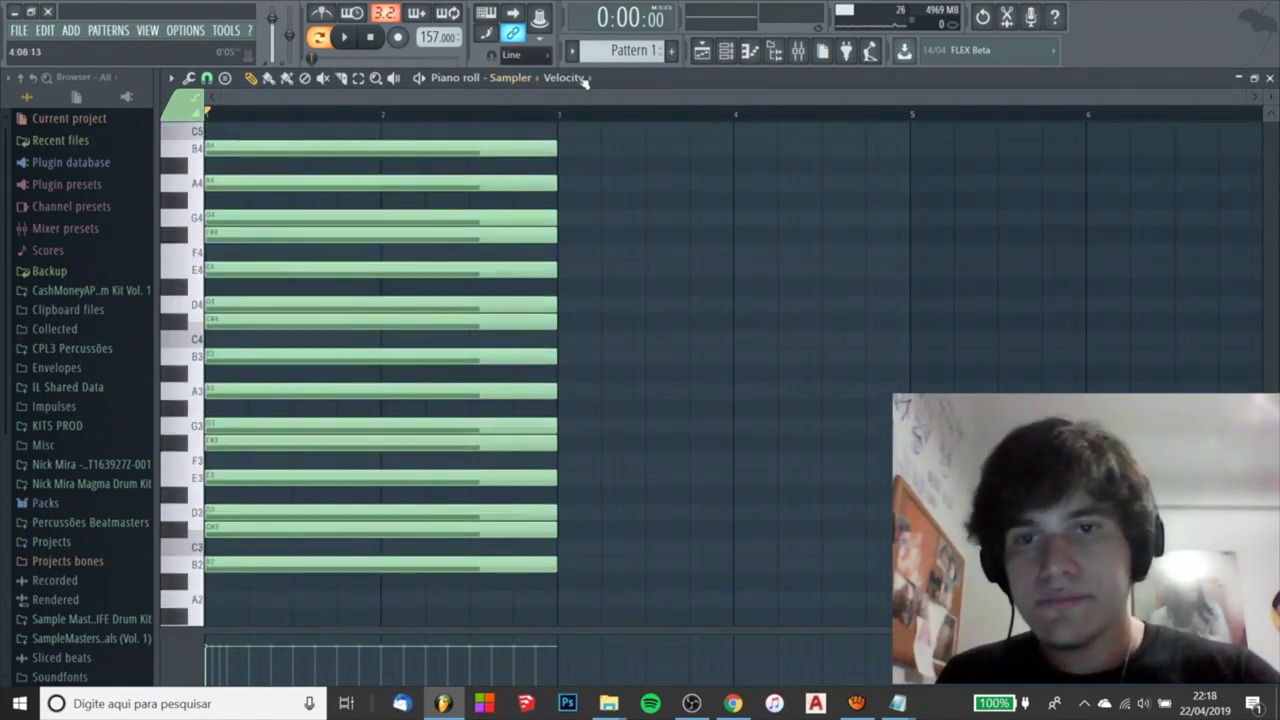
scroll(529, 286, up, 7)
scroll(400, 200, up, 6)
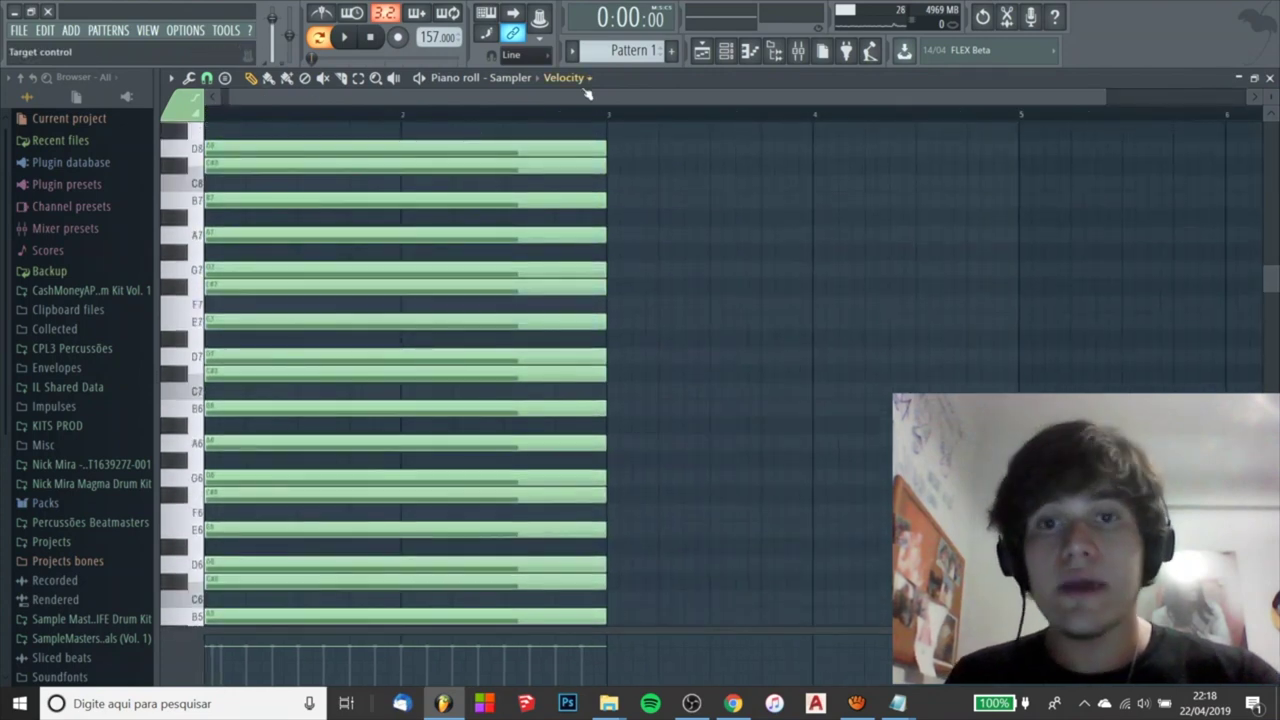
scroll(480, 183, down, 2)
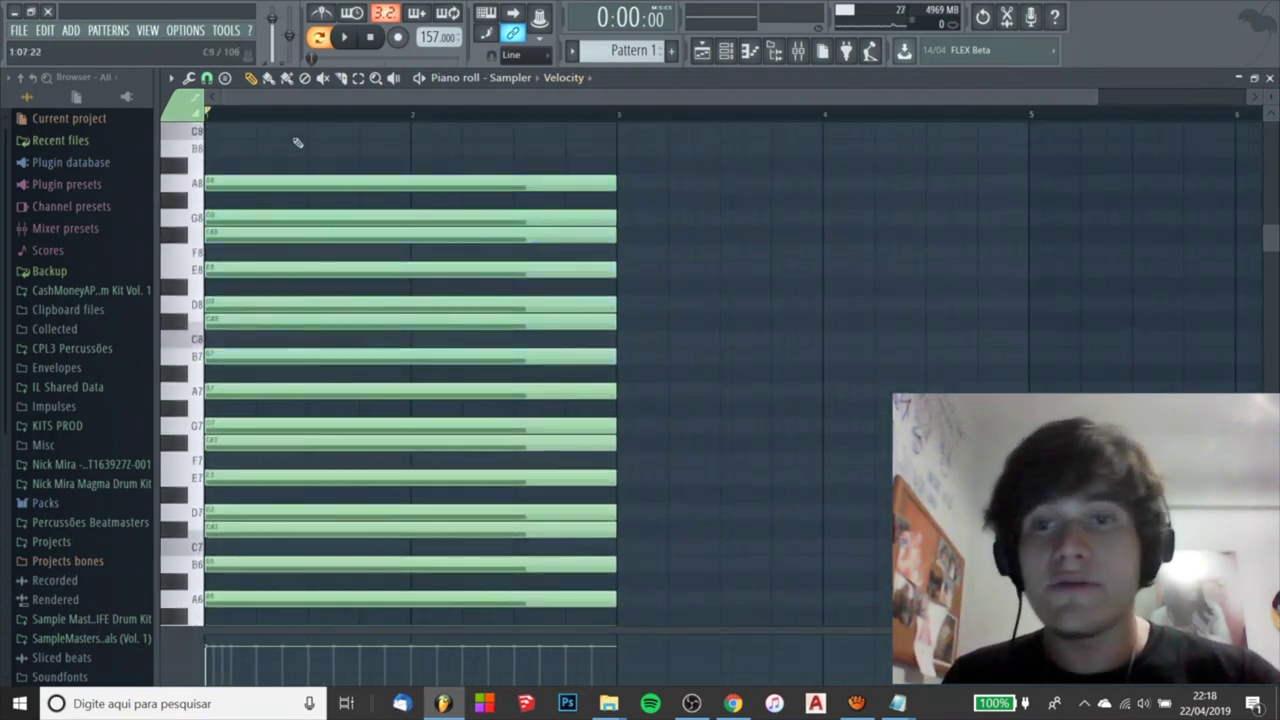
scroll(529, 190, down, 12)
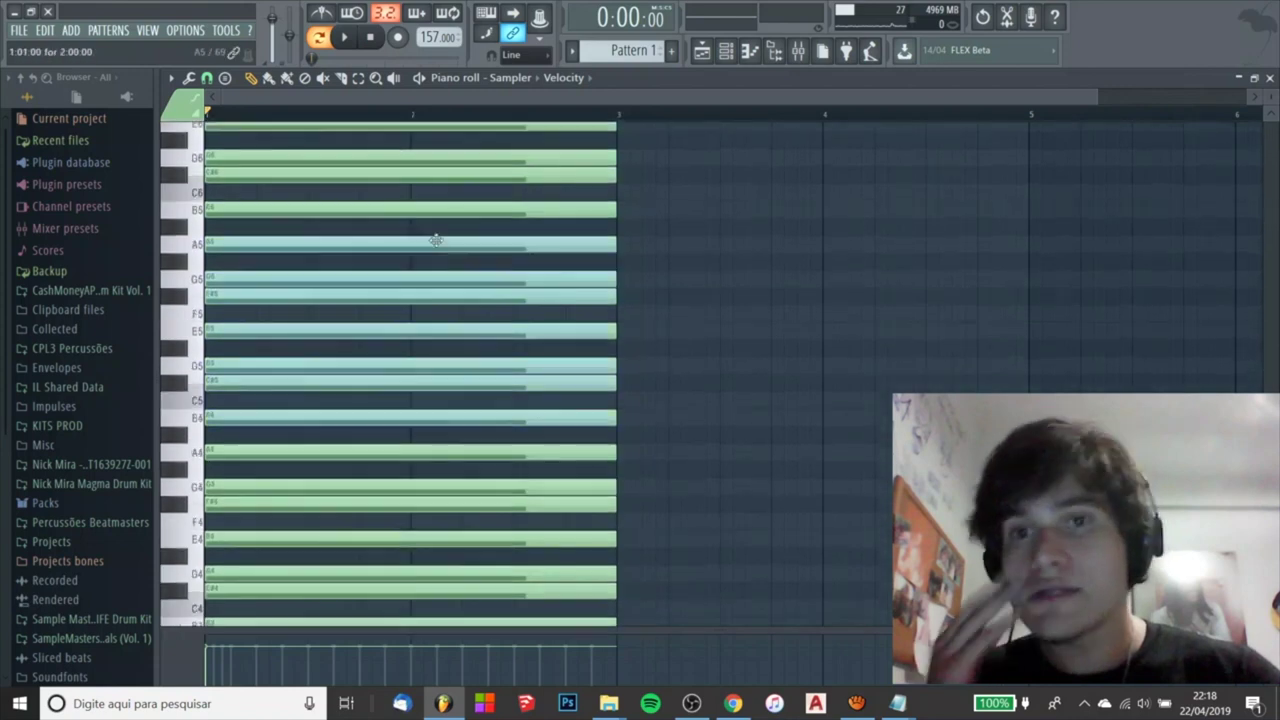
- Shorten the F#4, G4, B4 and D5 chord in bar 2 of Kontakt's piano roll to half a bar
click(728, 52)
click(640, 375)
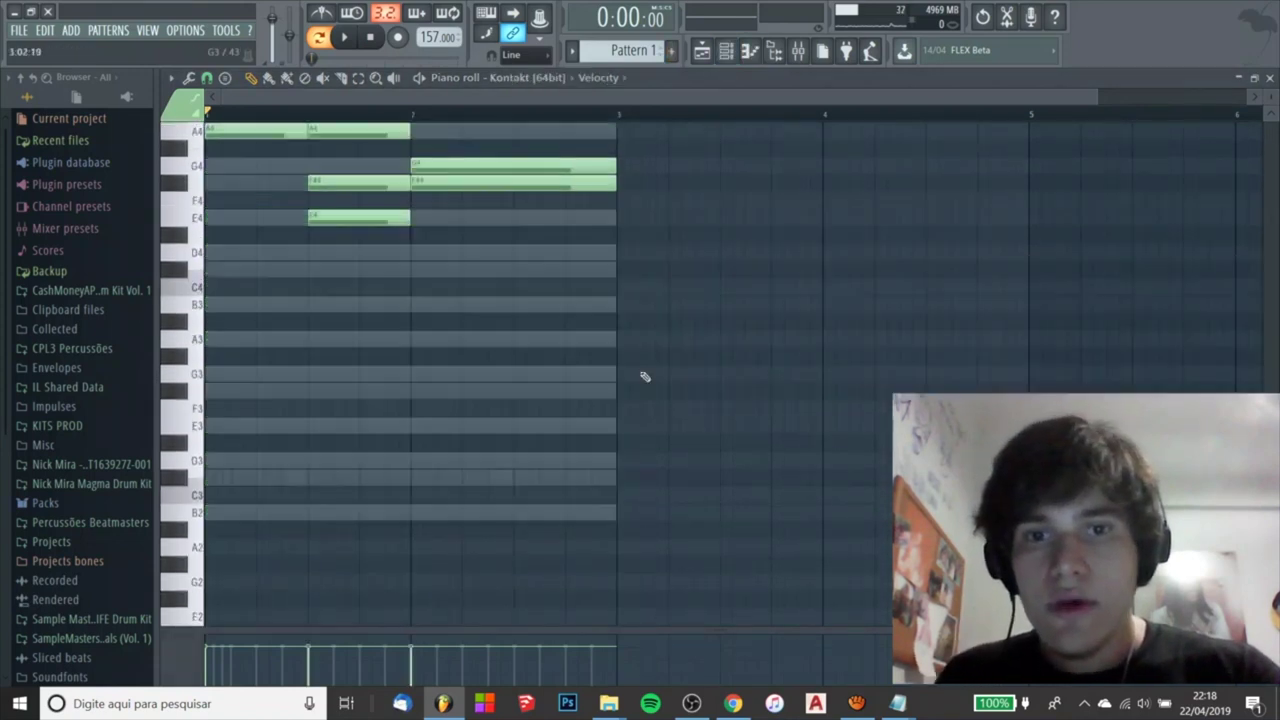
scroll(634, 343, up, 4)
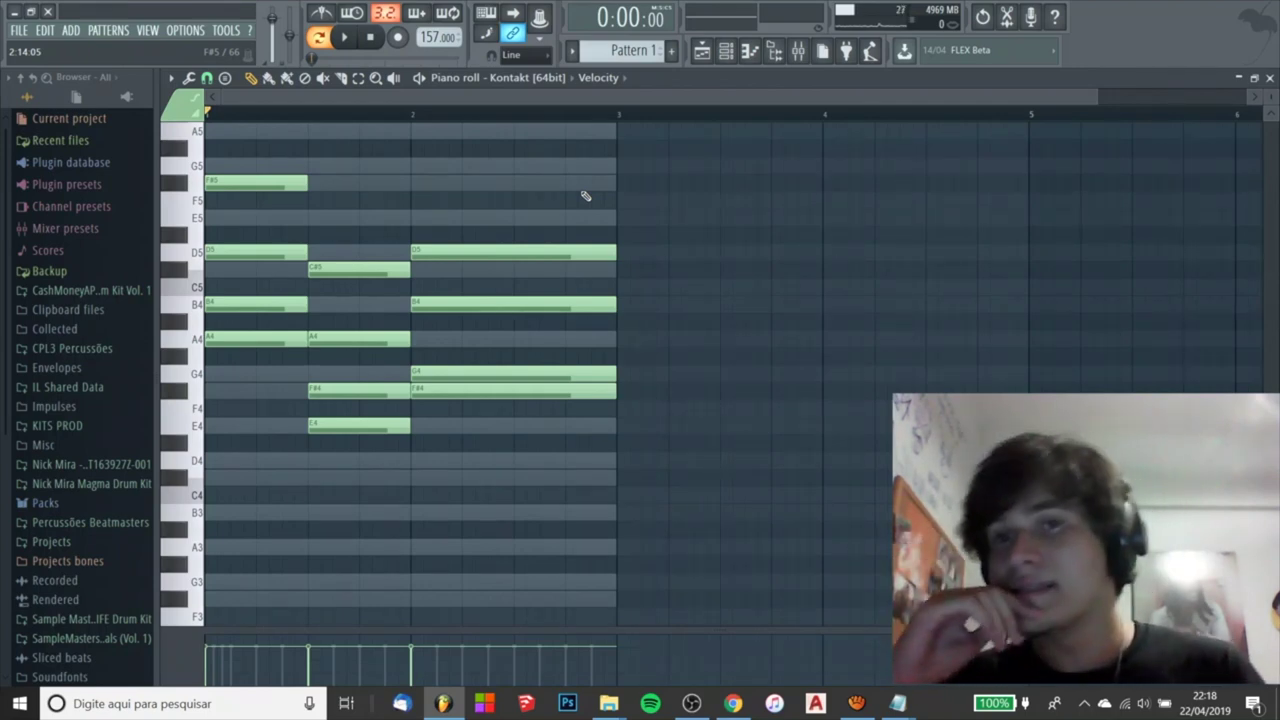
drag(660, 238, 580, 446)
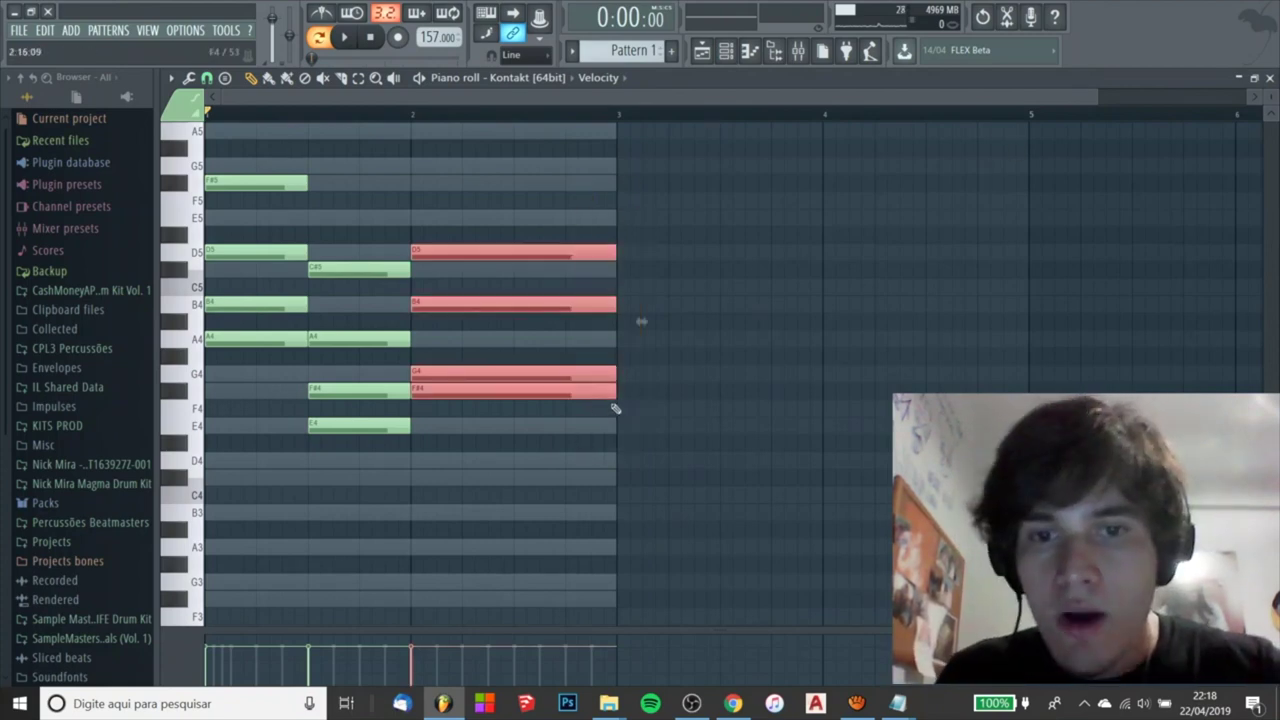
drag(614, 398, 507, 402)
scroll(508, 402, up, 4)
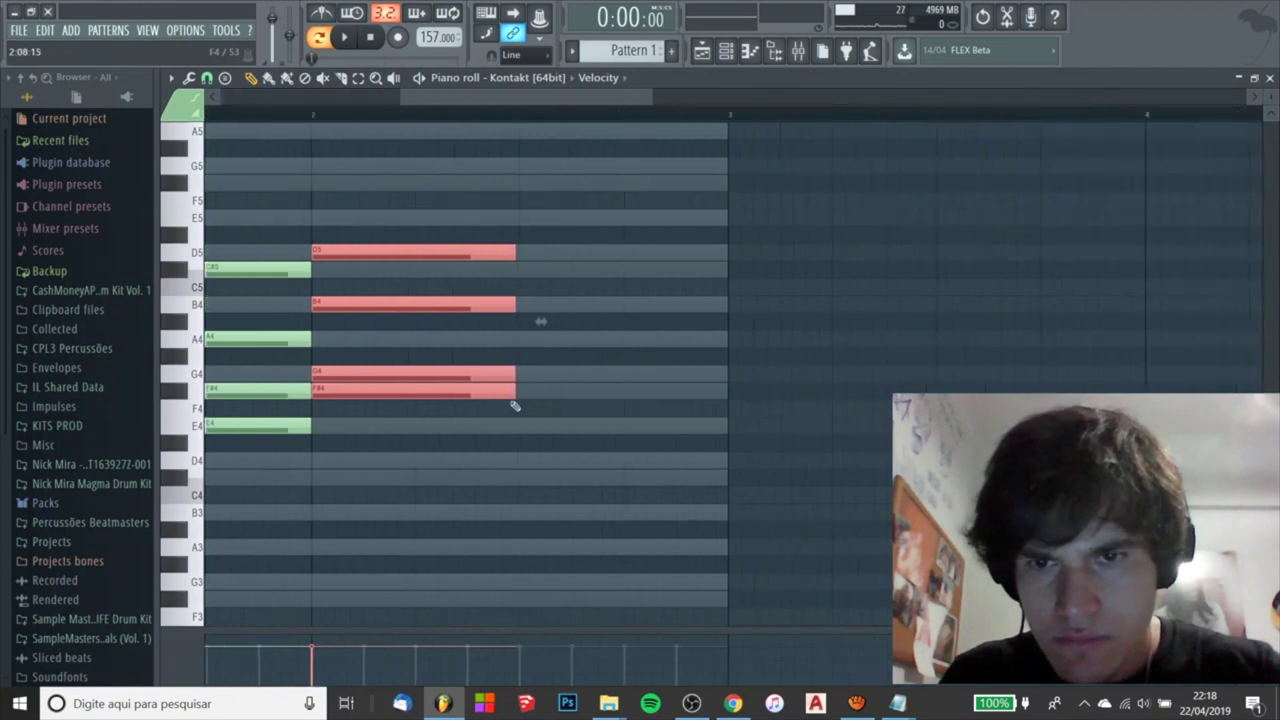
scroll(545, 395, down, 5)
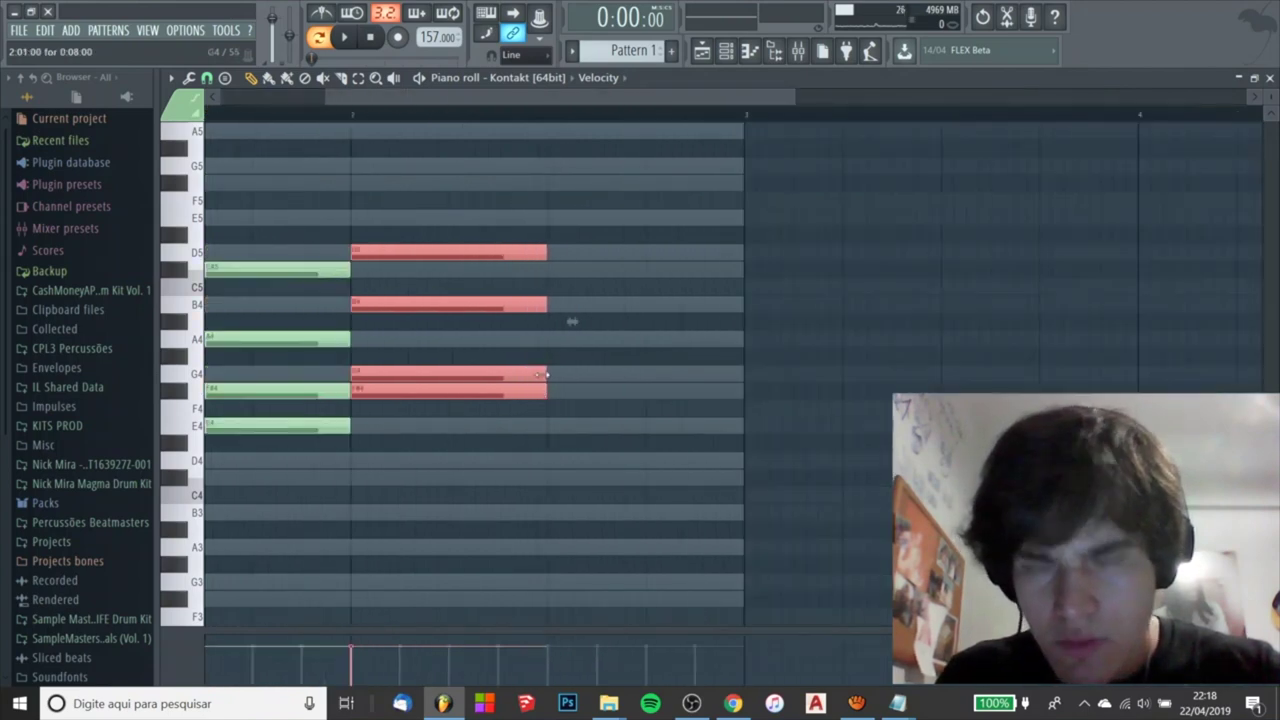
- Change the piano roll snap and add a half-bar chord of D#5, C5, A4 and F#4 in the second half of bar 2
click(207, 79)
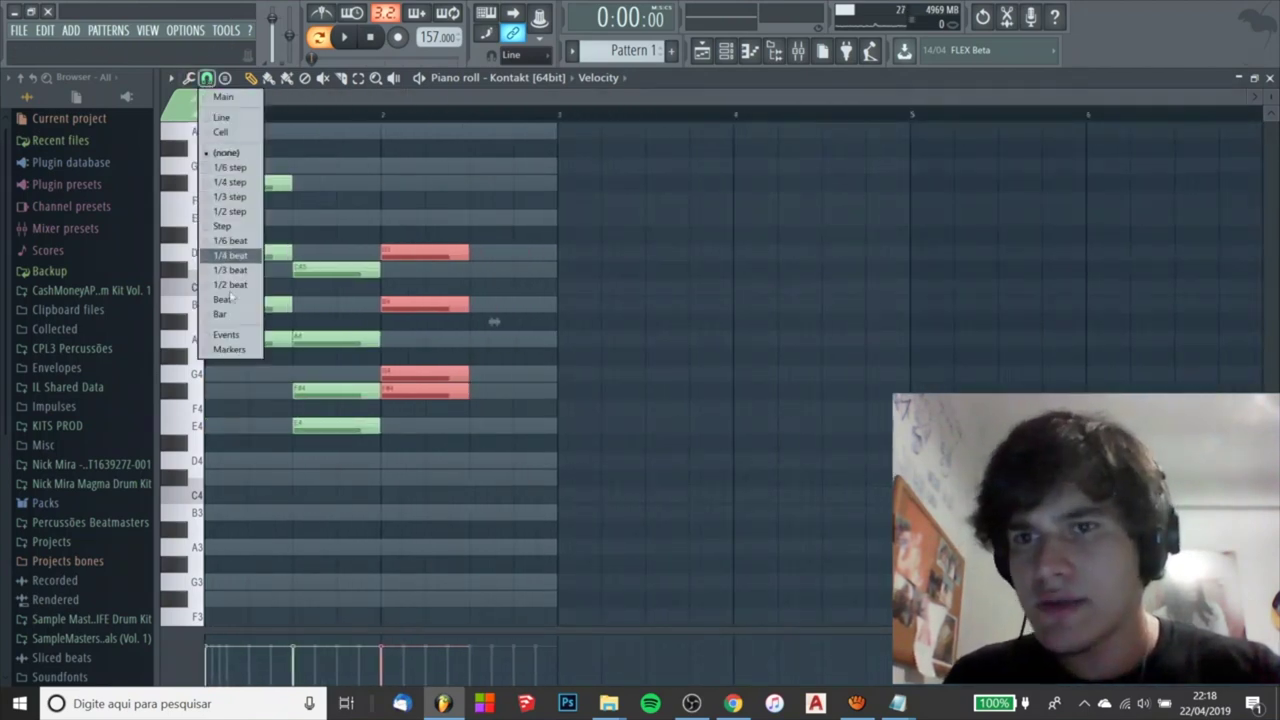
click(235, 246)
scroll(487, 293, up, 1)
scroll(497, 318, down, 1)
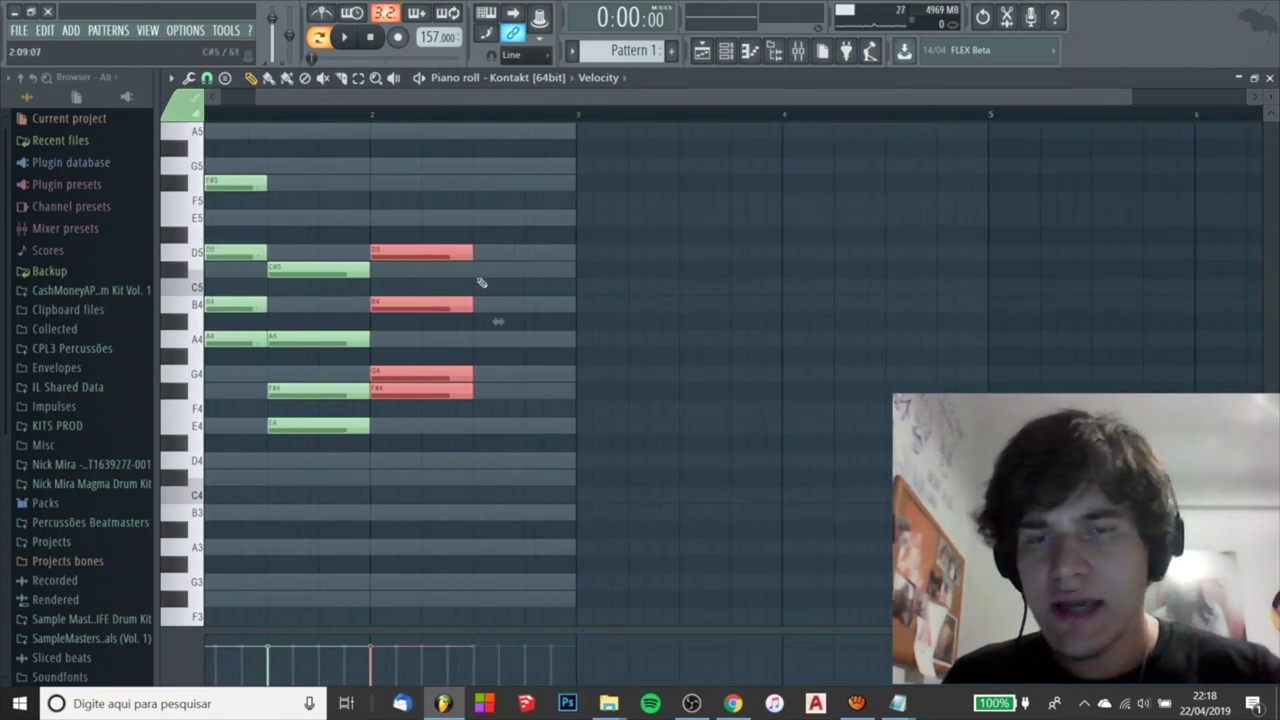
click(478, 236)
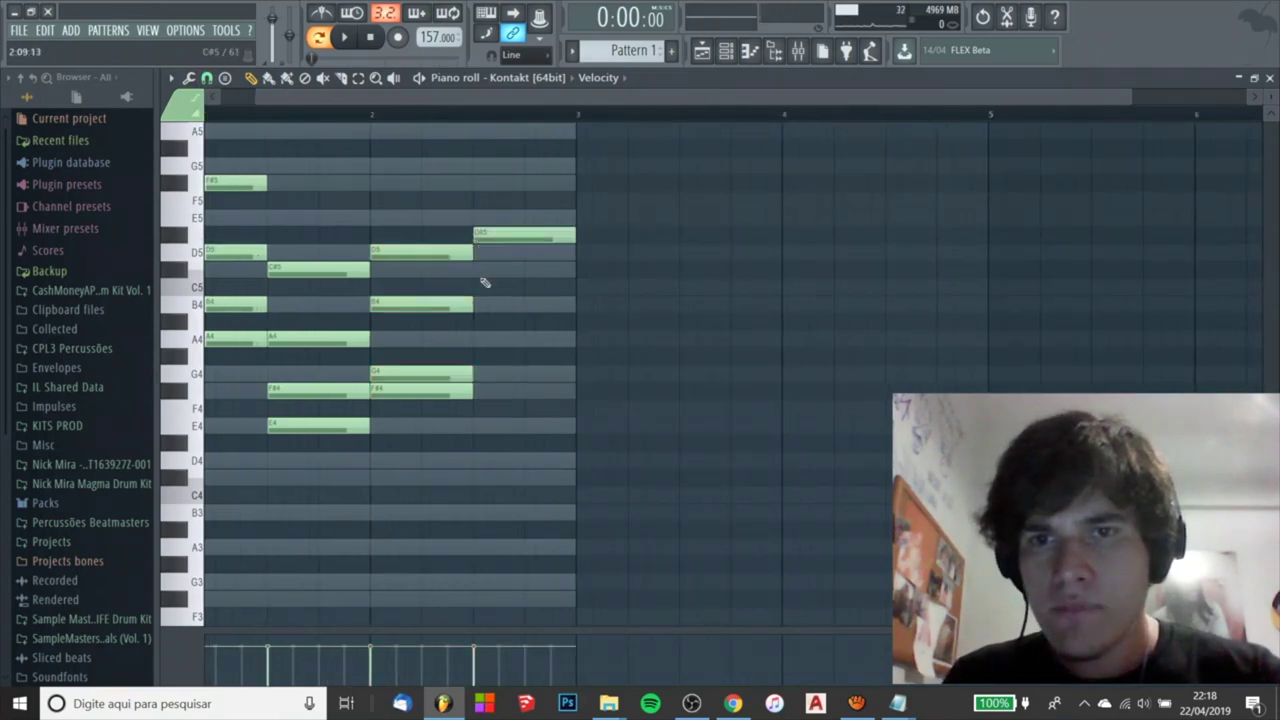
click(478, 286)
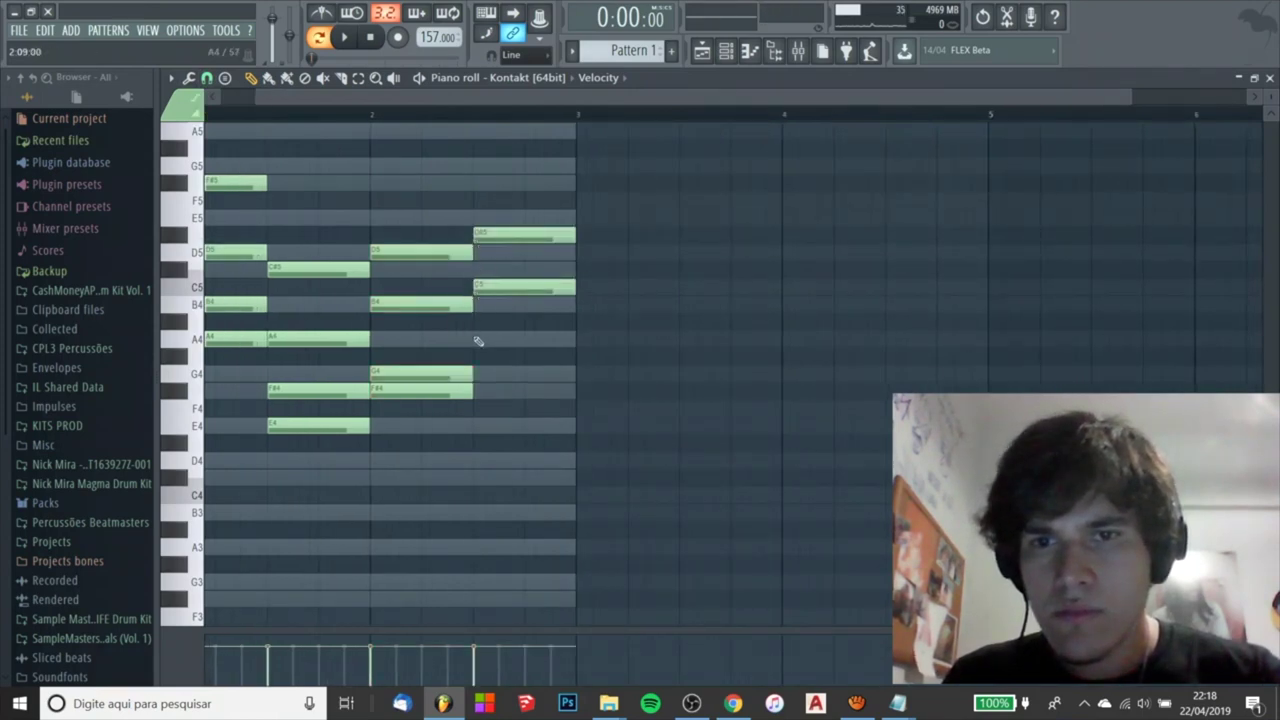
click(478, 341)
click(480, 392)
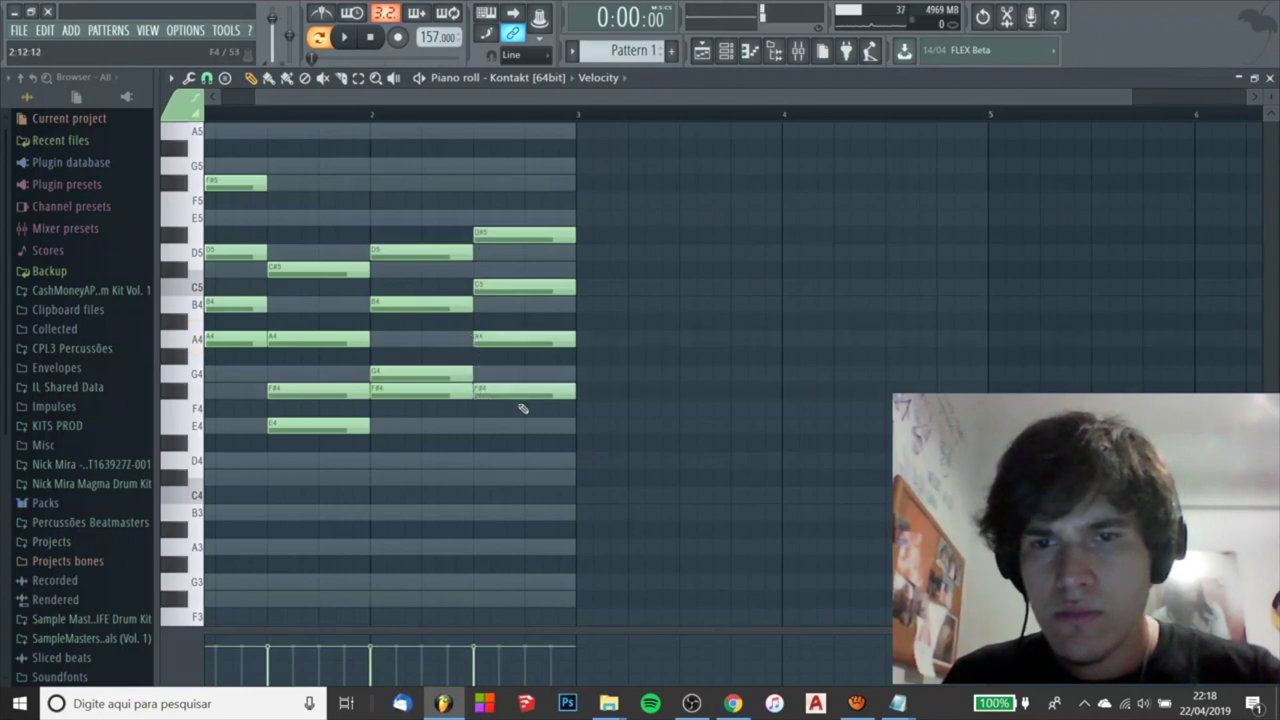
- Play back the four-chord progression several times to check how it sounds
key(space)
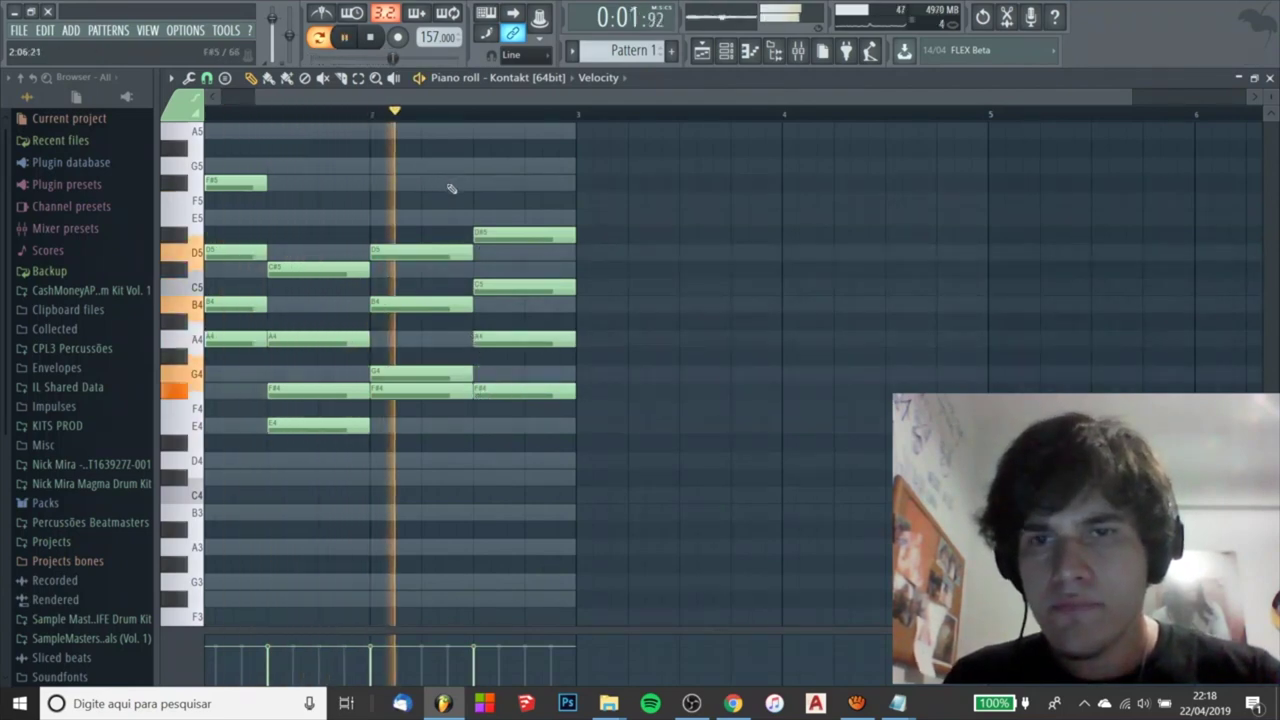
key(space)
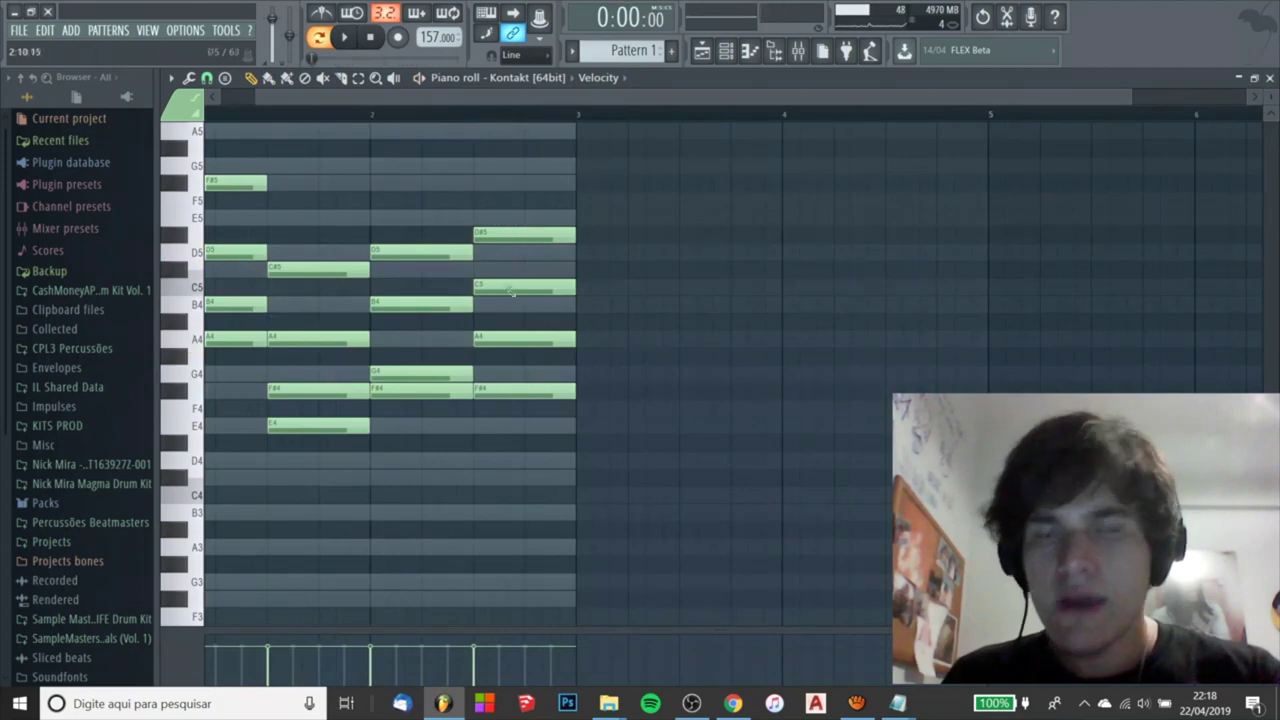
ctrl+scroll(514, 289, down, 1)
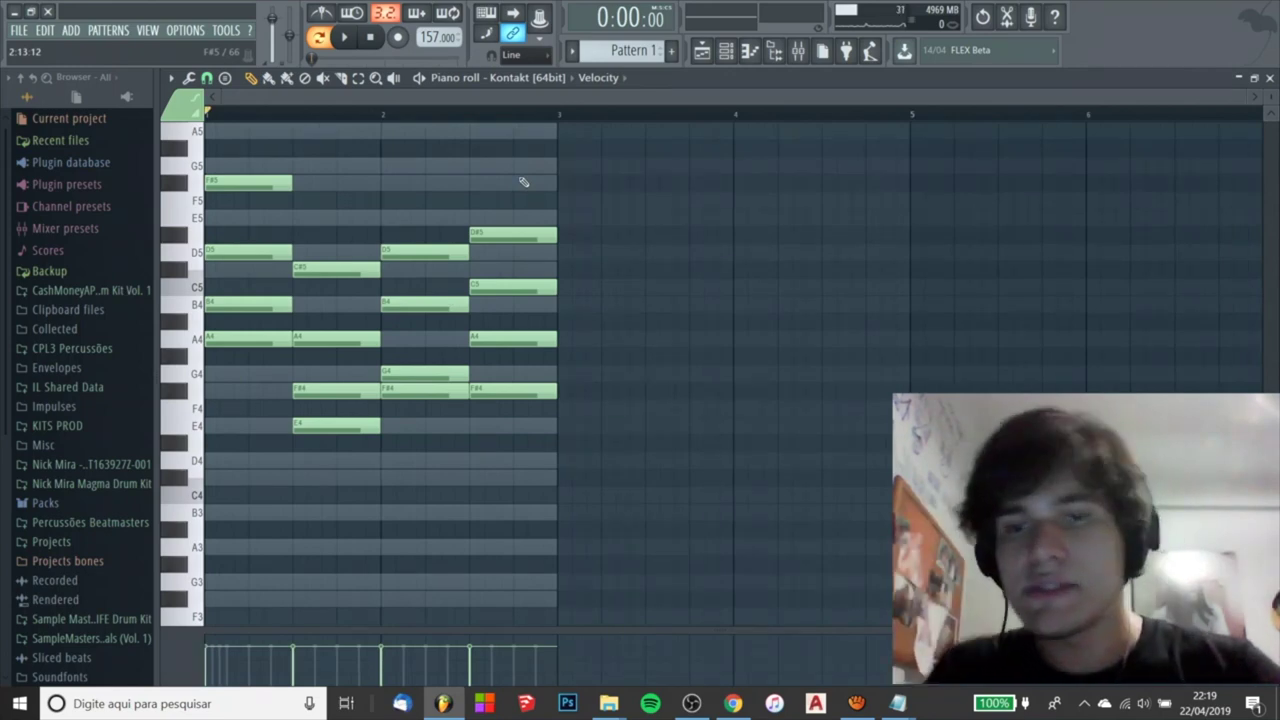
key(space)
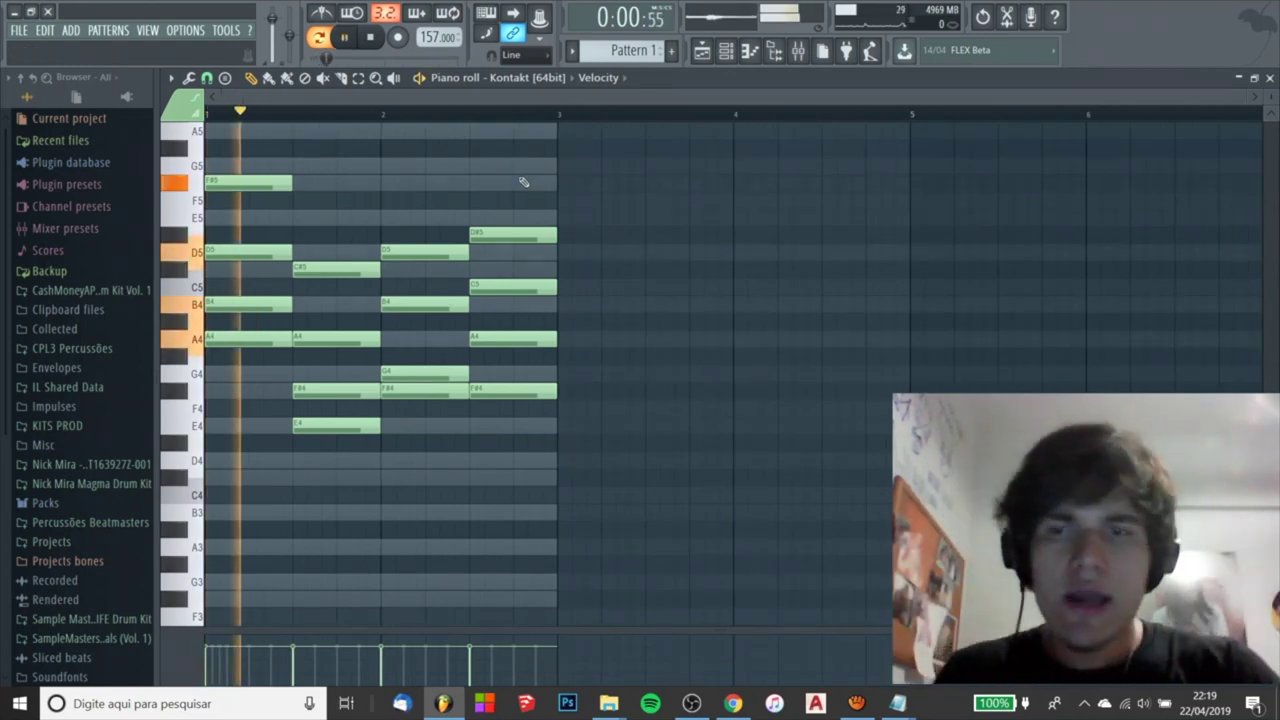
key(space)
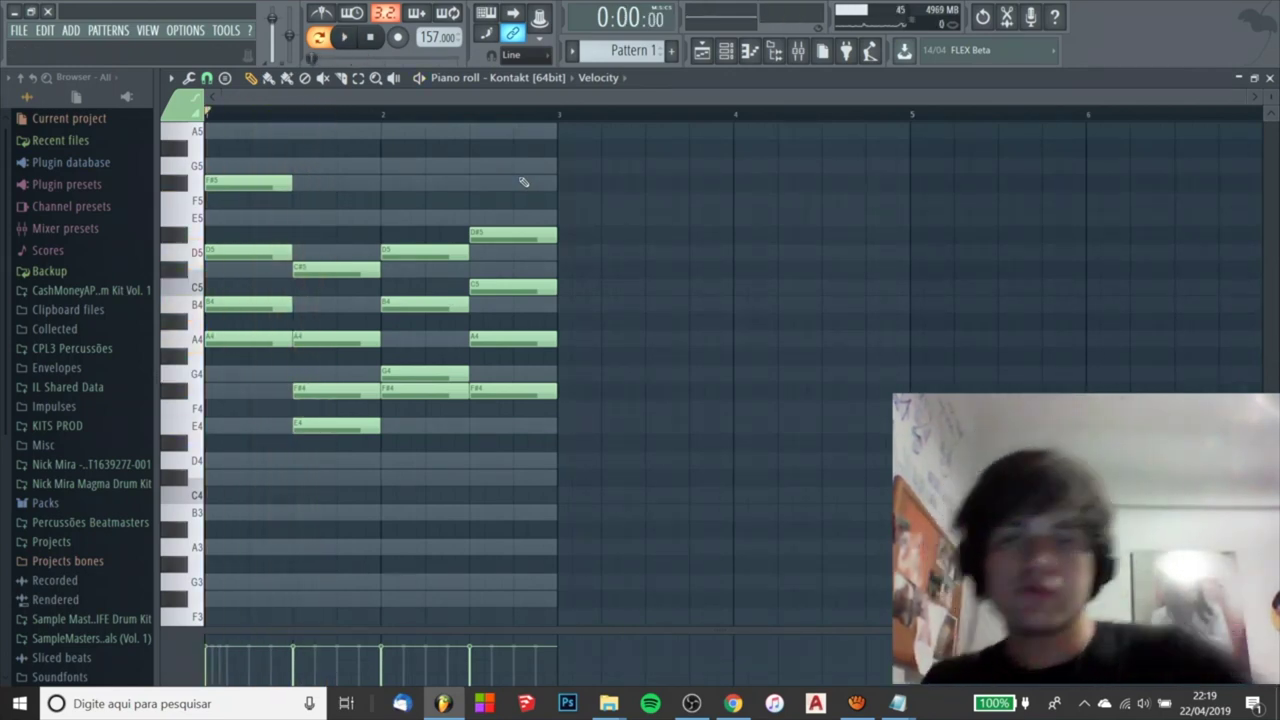
key(space)
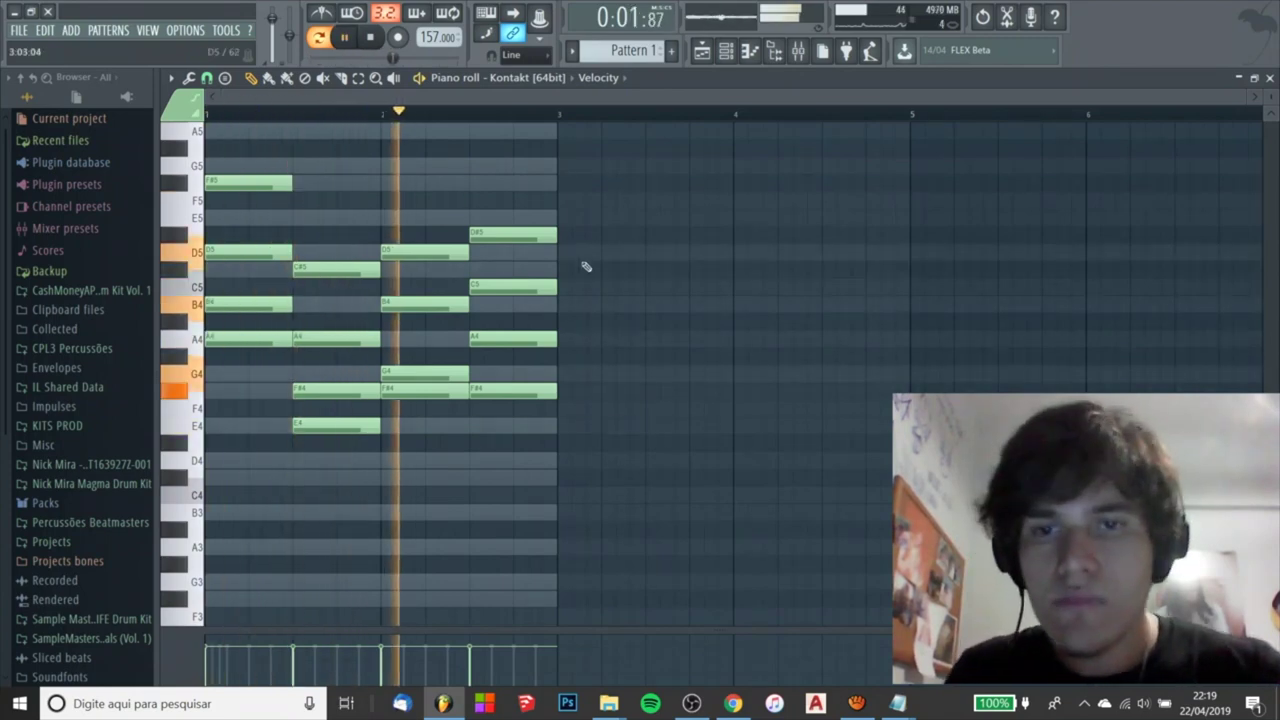
key(space)
- Raise the Kontakt mixer track's volume to about 120% (4.6 dB) during playback
click(750, 50)
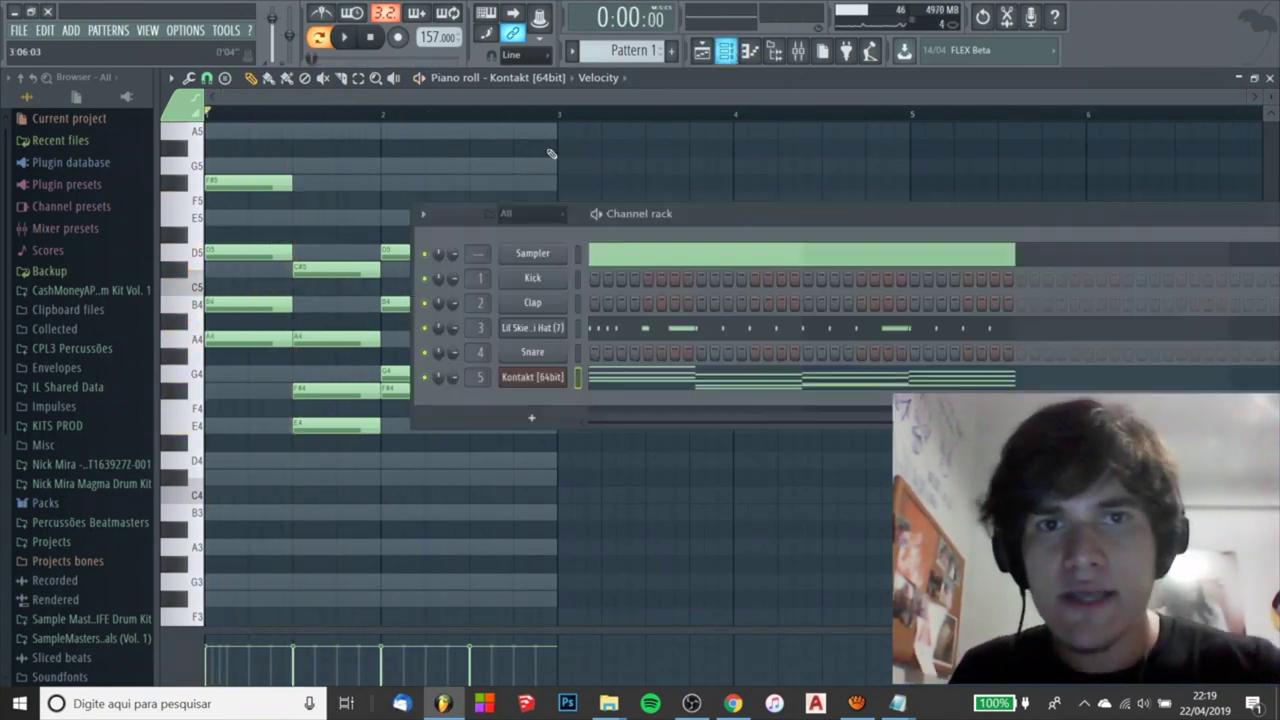
key(F9)
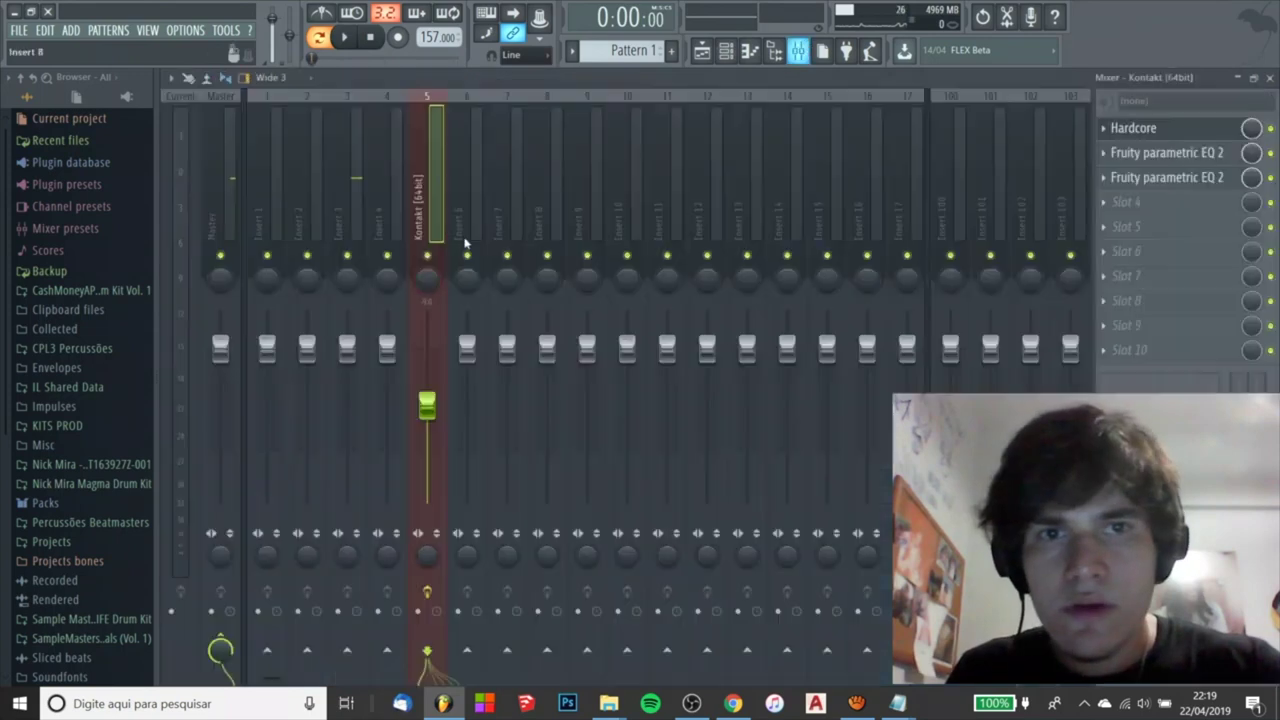
key(space)
drag(428, 405, 428, 310)
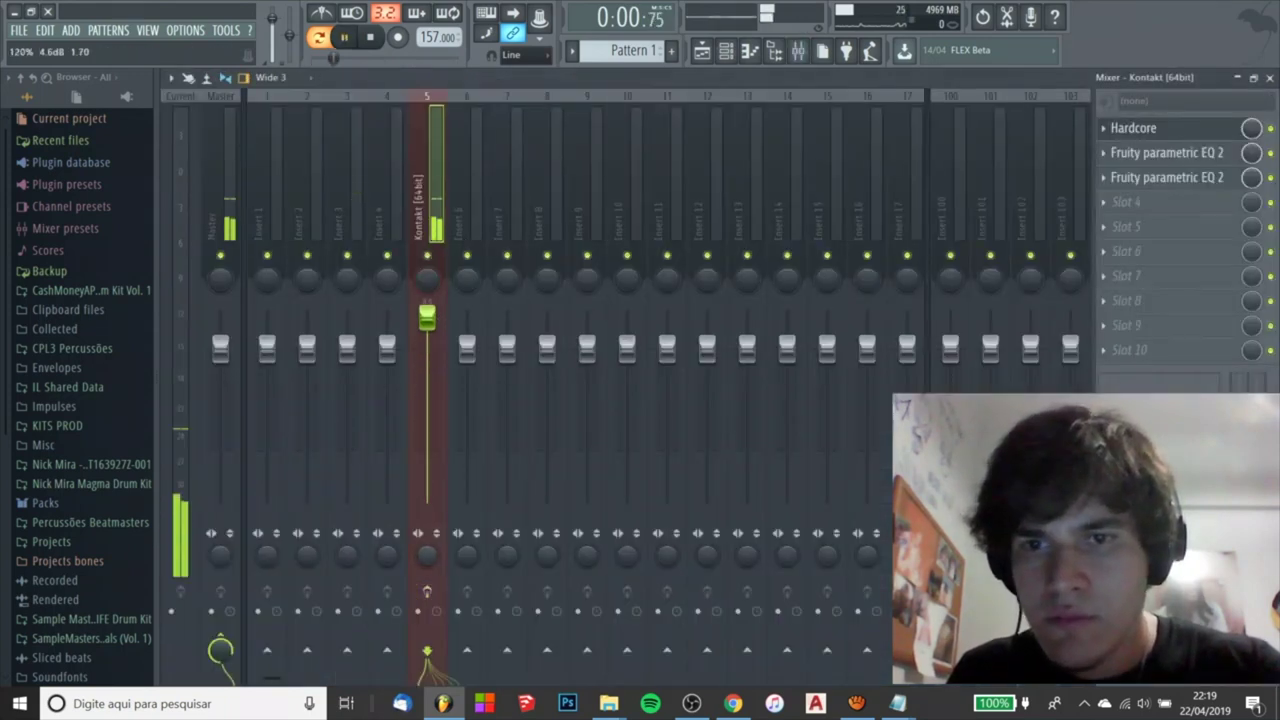
- Mute the hi-hat channel in the channel rack, stop playback and return to Kontakt's piano roll
key(F6)
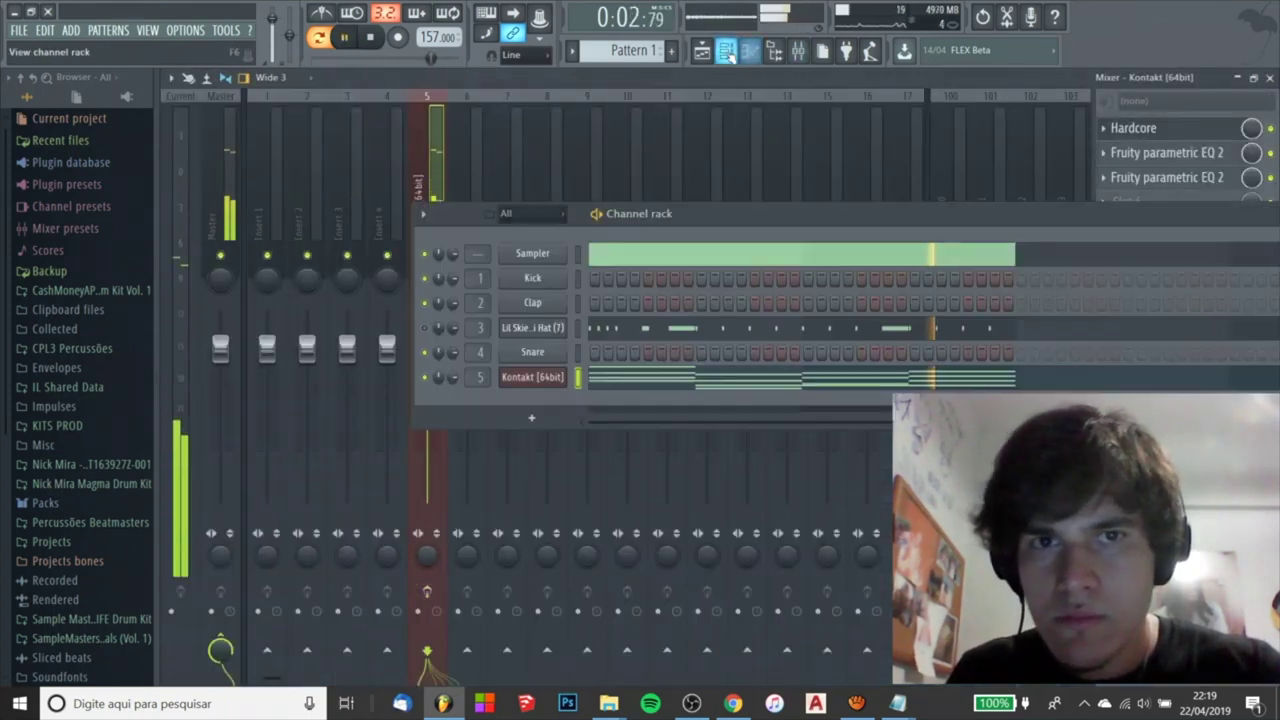
key(space)
key(F7)
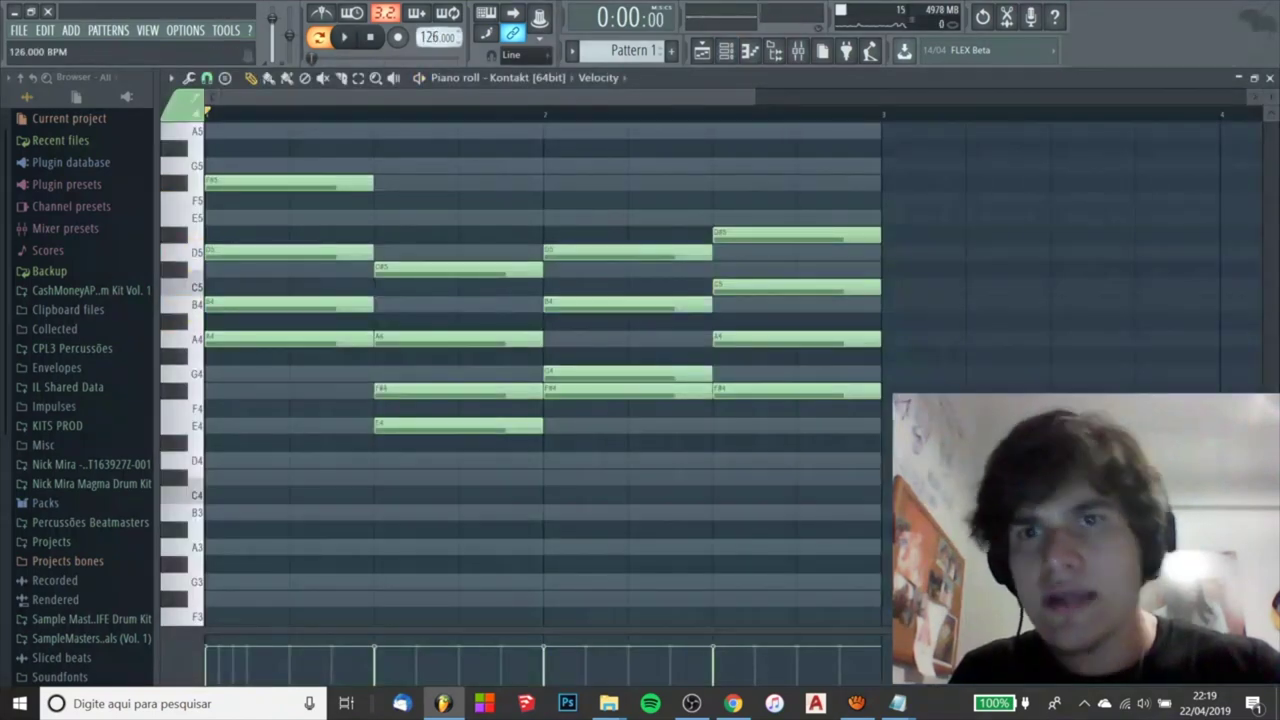
- Set the project tempo to 110 BPM and play back the four-chord progression at the new speed
drag(428, 30, 426, 37)
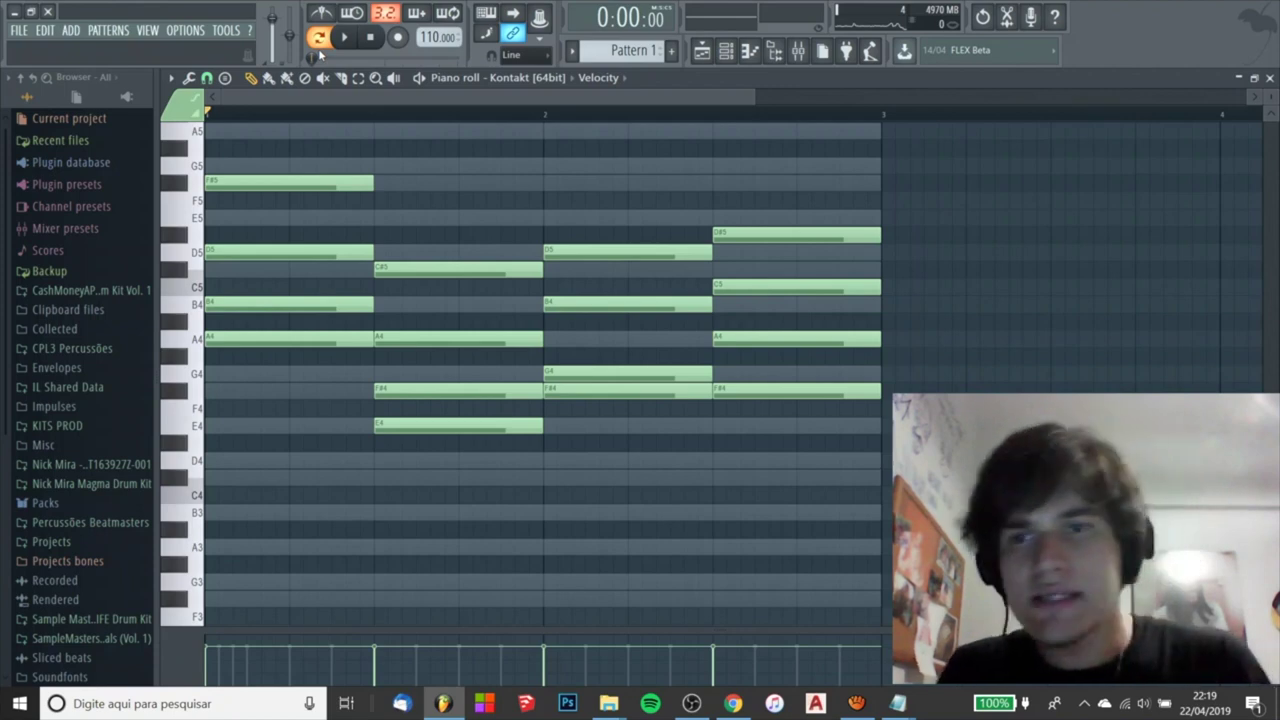
key(space)
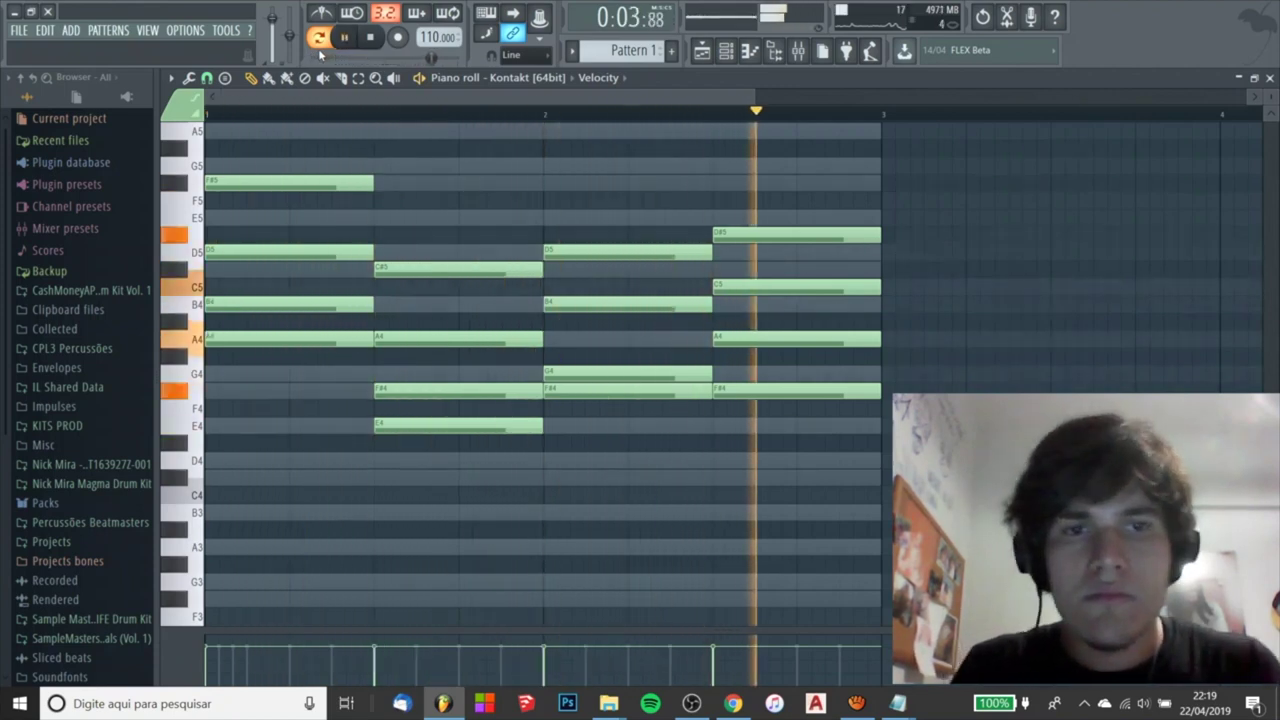
key(space)
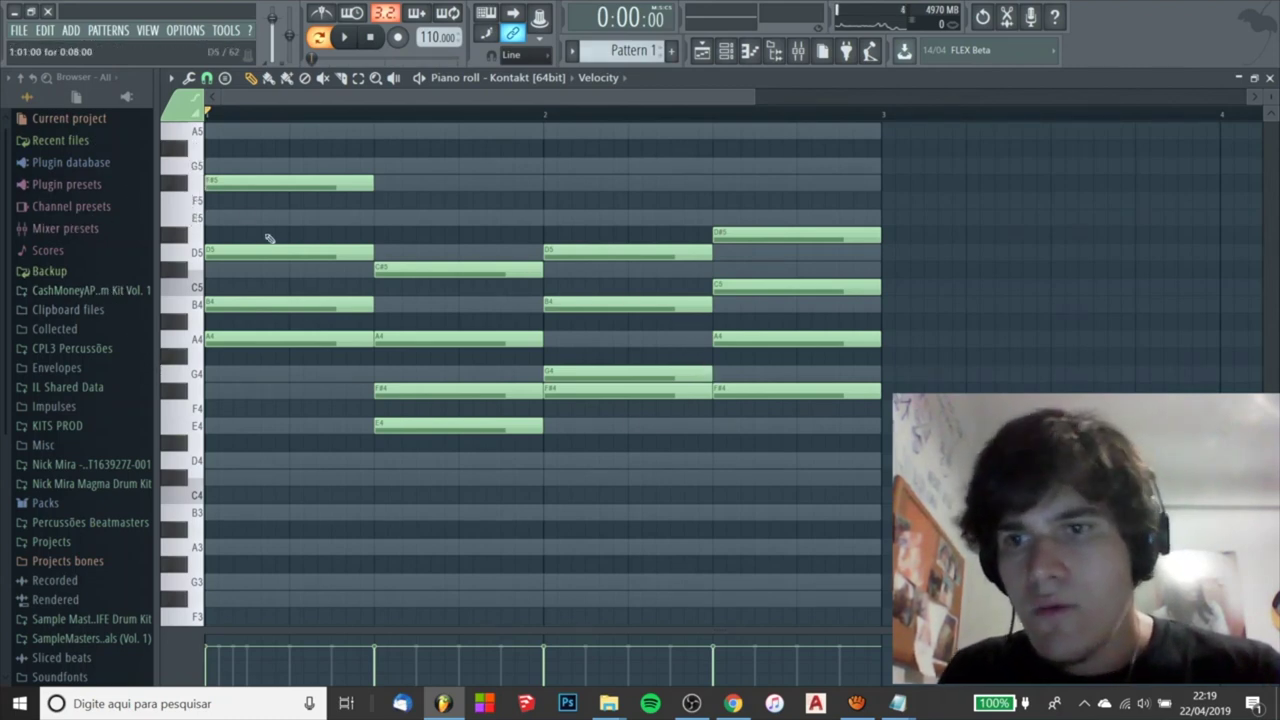
- Audition keys around C3 on the piano roll keyboard against the highlighted scale notes below the chords
scroll(300, 222, up, 5)
scroll(215, 222, down, 10)
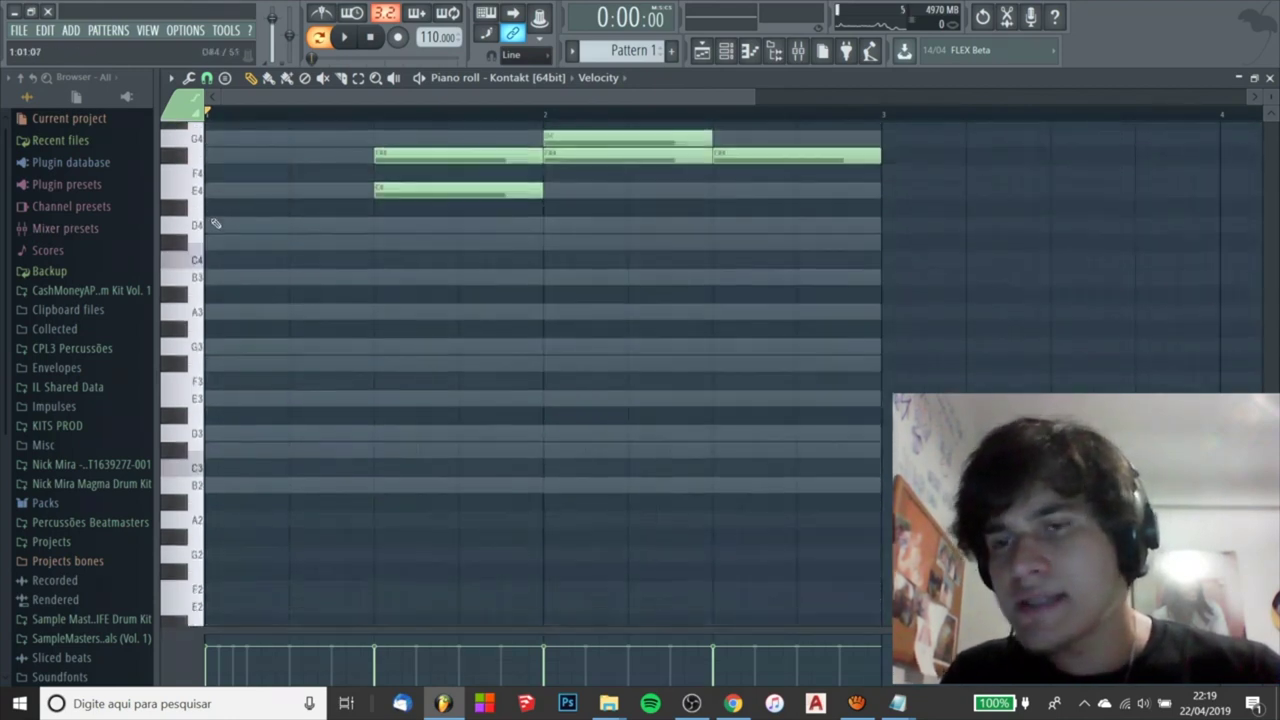
scroll(215, 222, down, 1)
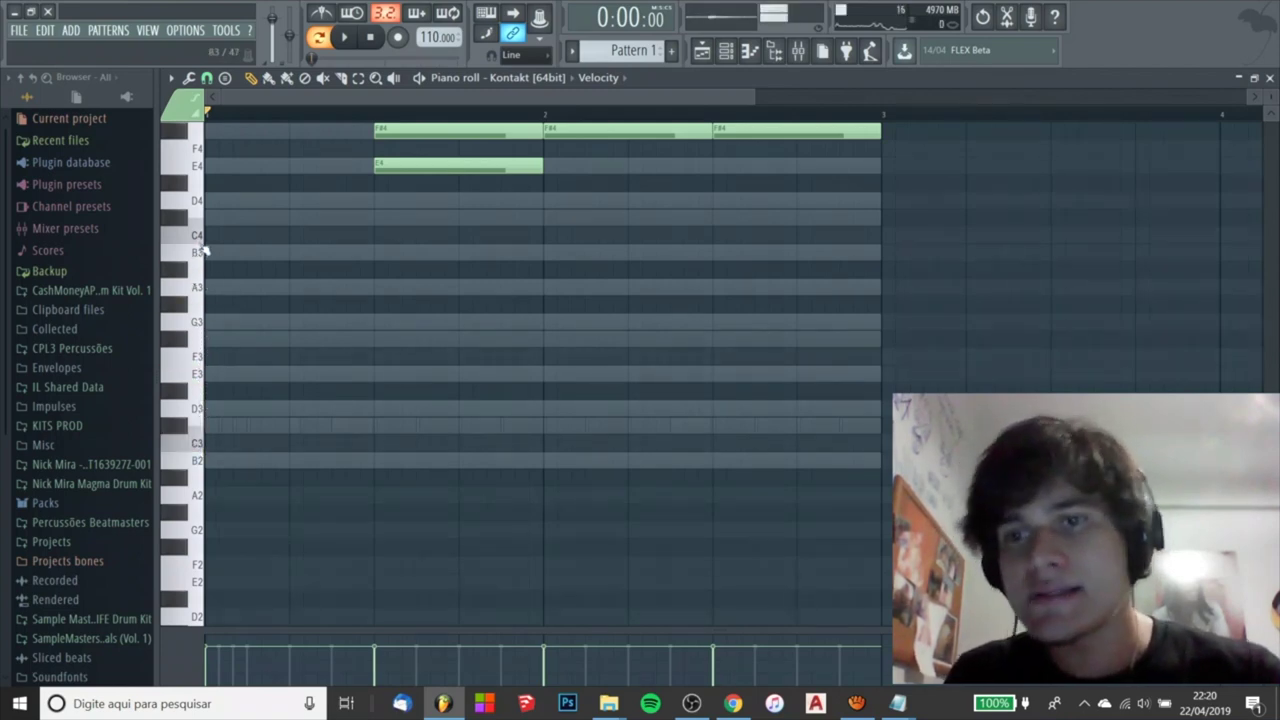
click(176, 426)
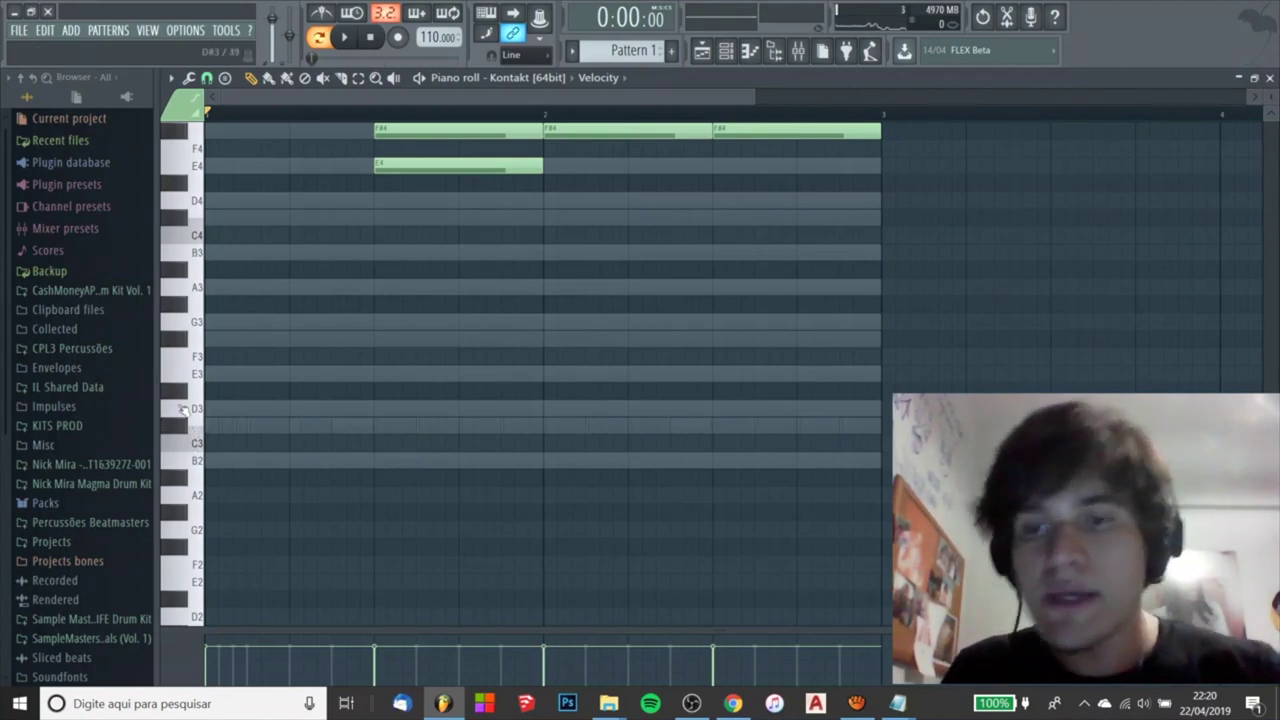
click(185, 443)
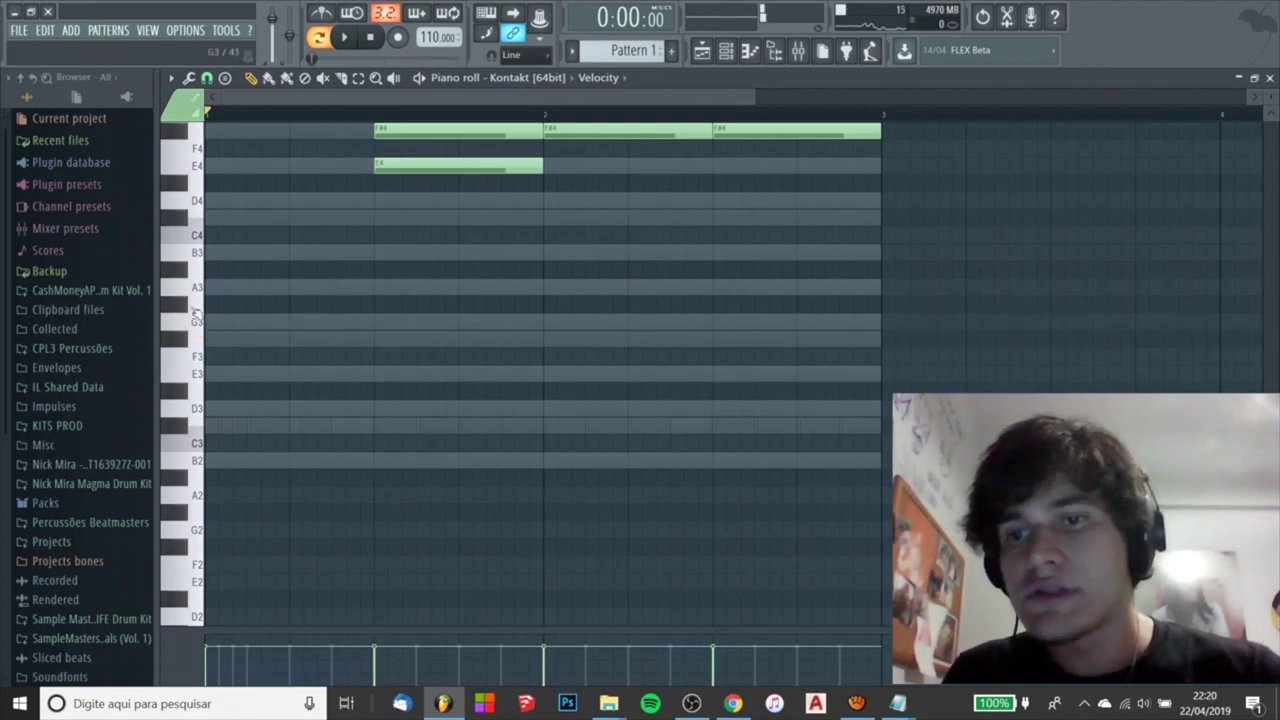
scroll(400, 330, up, 3)
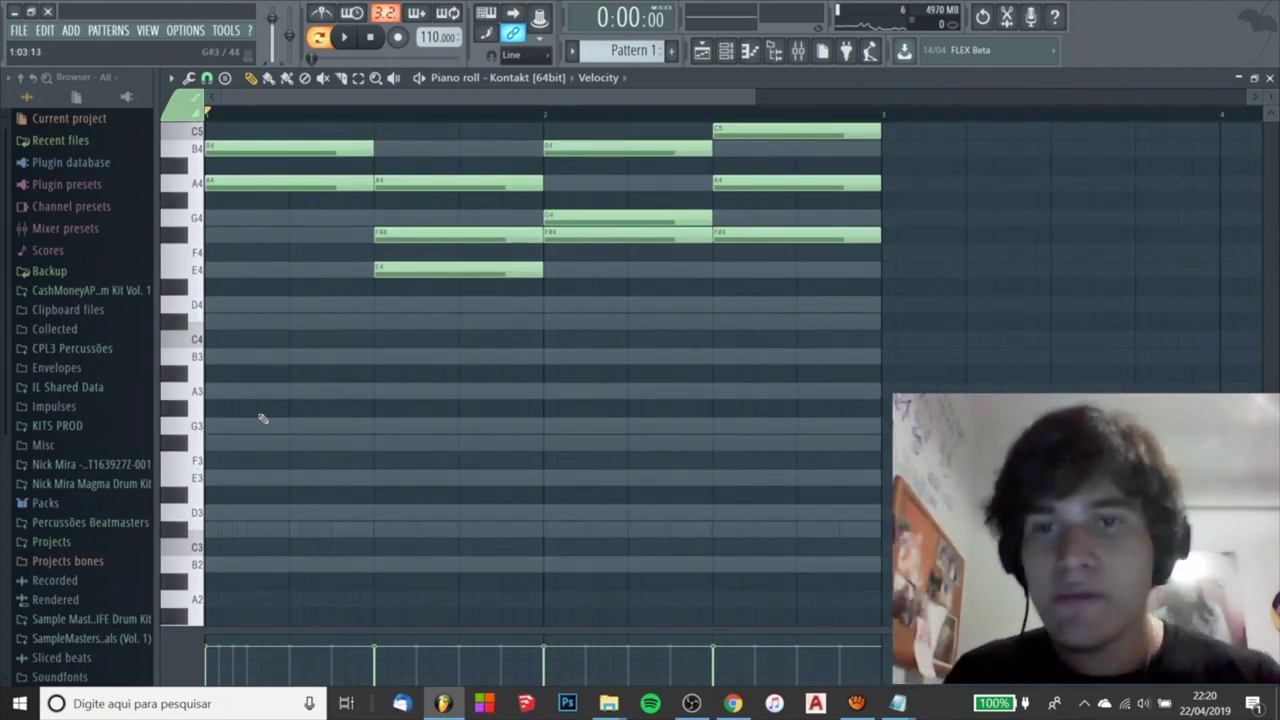
scroll(305, 389, up, 5)
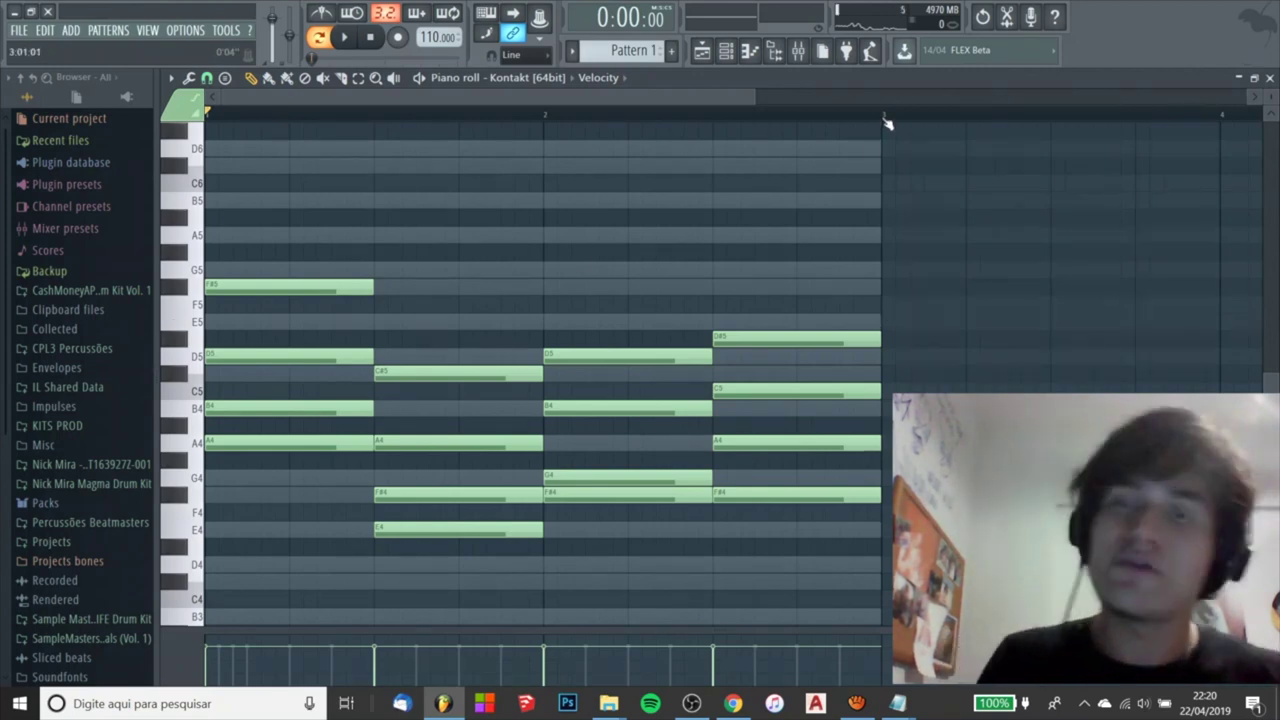
- Show the whole progression with empty bars after it and play back its opening chords
scroll(671, 380, down, 3)
ctrl+scroll(671, 380, down, 2)
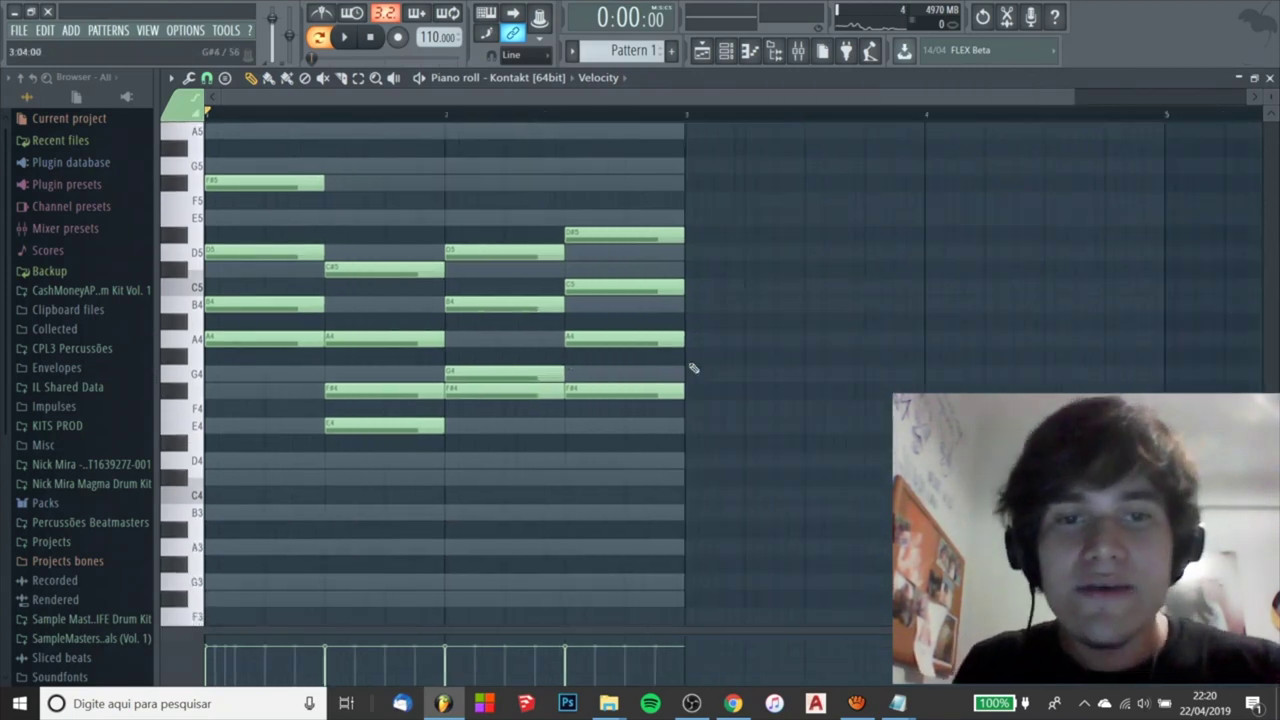
scroll(535, 228, up, 4)
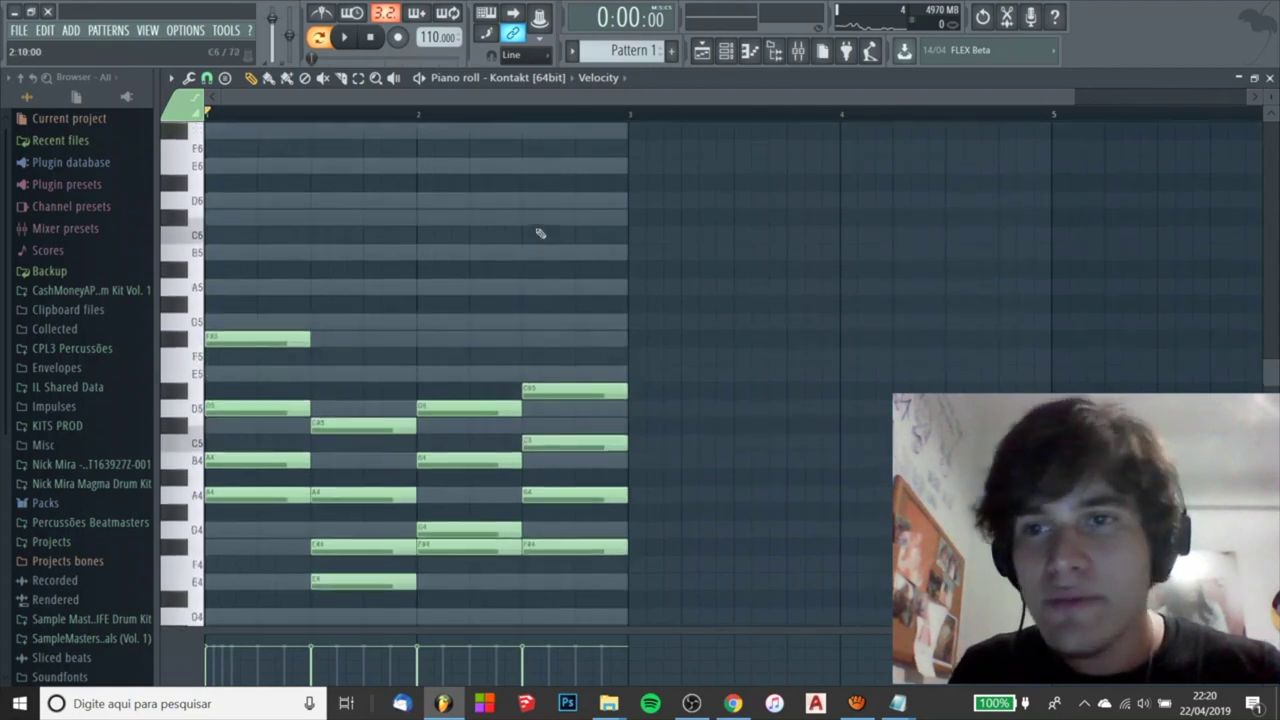
key(space)
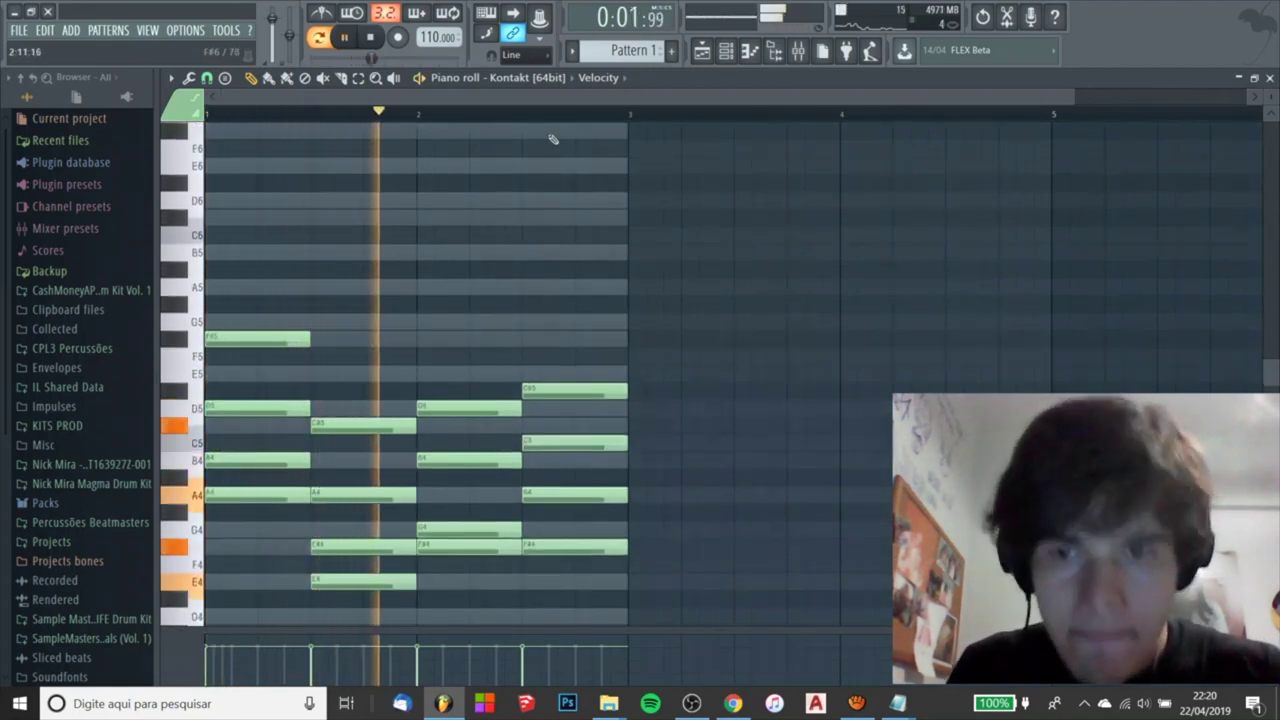
key(space)
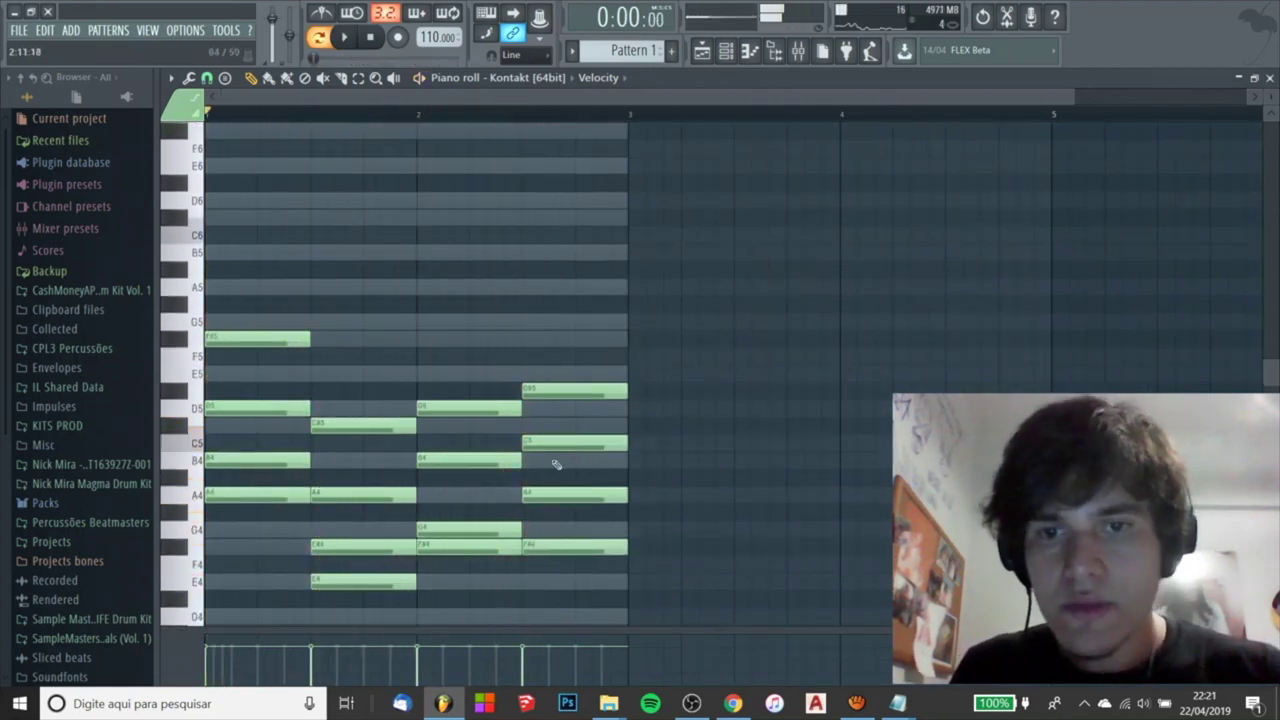
- Check the last chord's notes against the scale notes in the Sampler channel, and return to Kontakt's piano roll
click(553, 393)
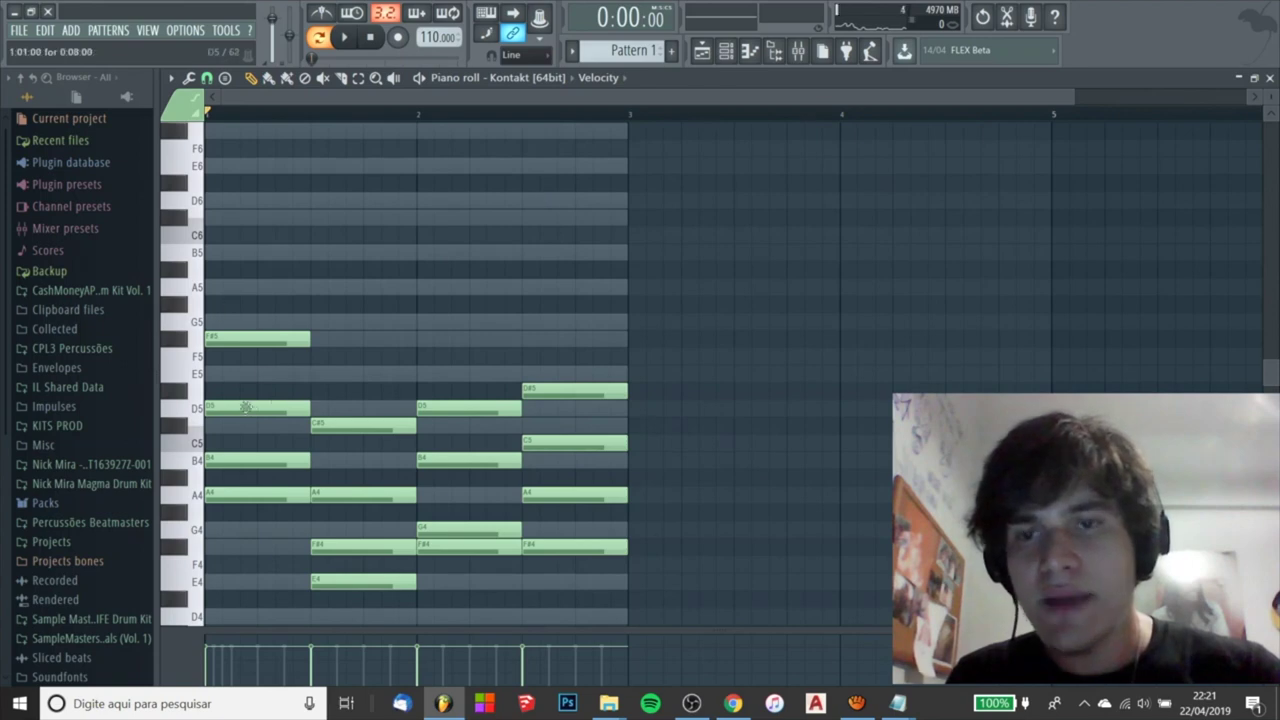
click(500, 77)
click(528, 107)
click(508, 80)
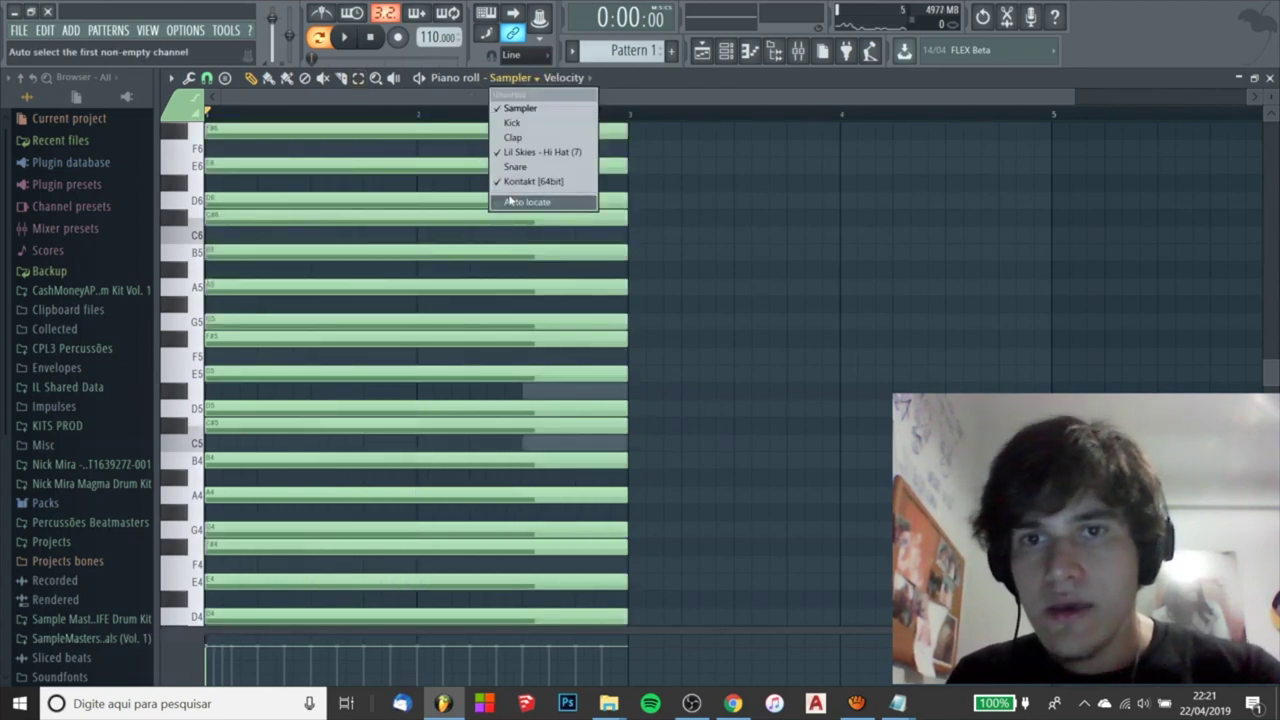
click(540, 181)
scroll(478, 200, down, 3)
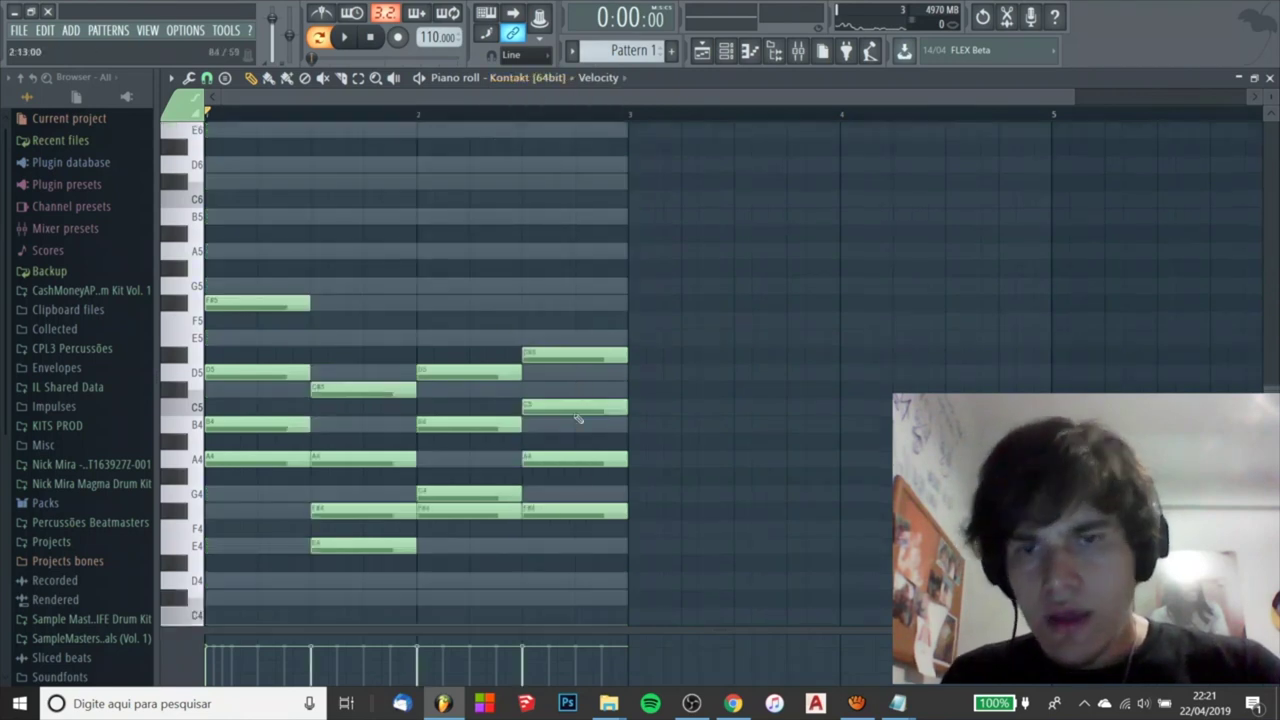